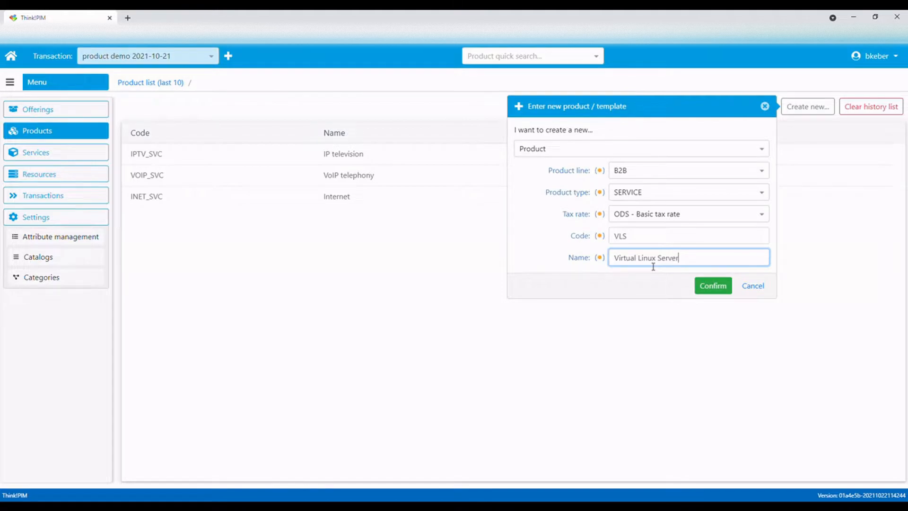
Confirm creation of the B2B service product VLS, Virtual Linux Server, and save its basic information
{"action": "left_click", "coordinate": [713, 285]}
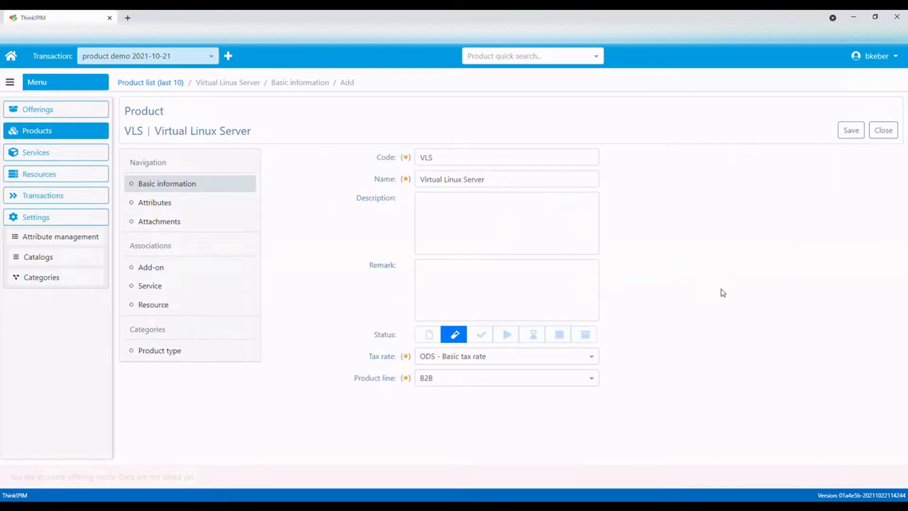
{"action": "left_click", "coordinate": [852, 135]}
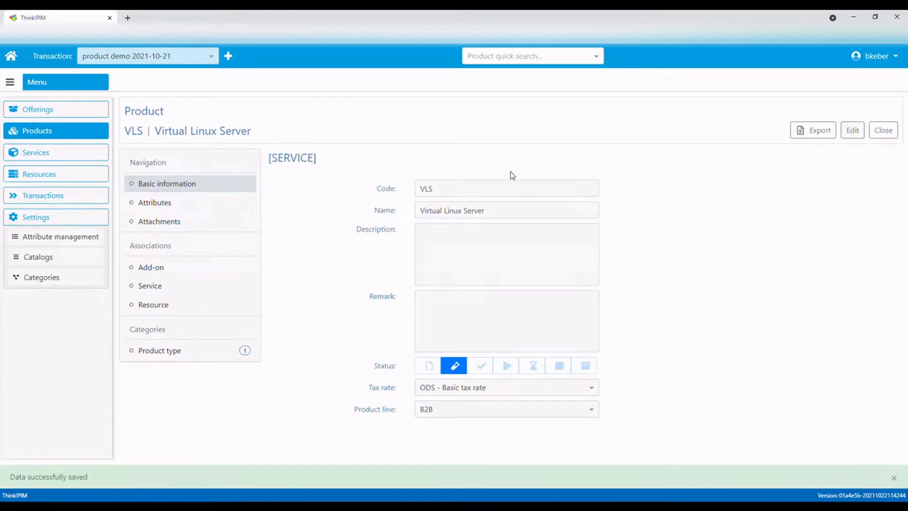
Add the vCPU attribute to the Virtual Linux Server product with visibility 1 - EDITABLE
{"action": "left_click", "coordinate": [203, 214]}
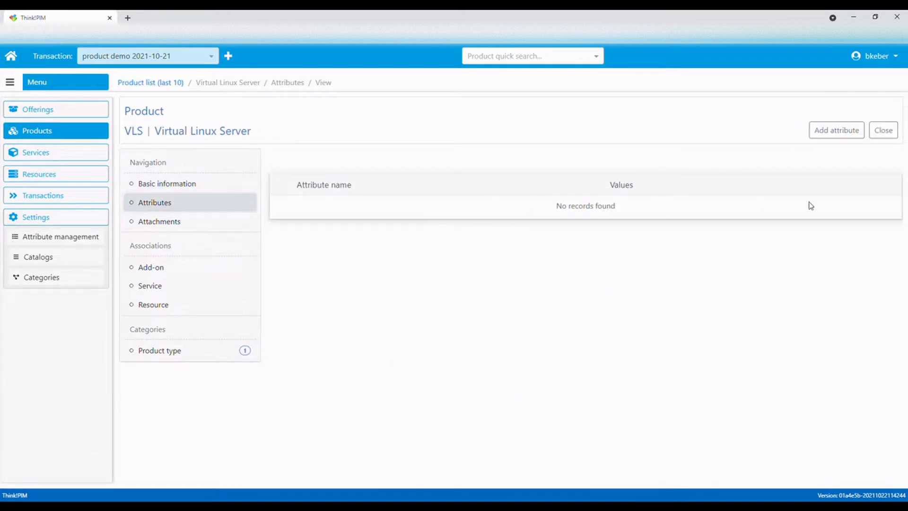
{"action": "left_click", "coordinate": [856, 133]}
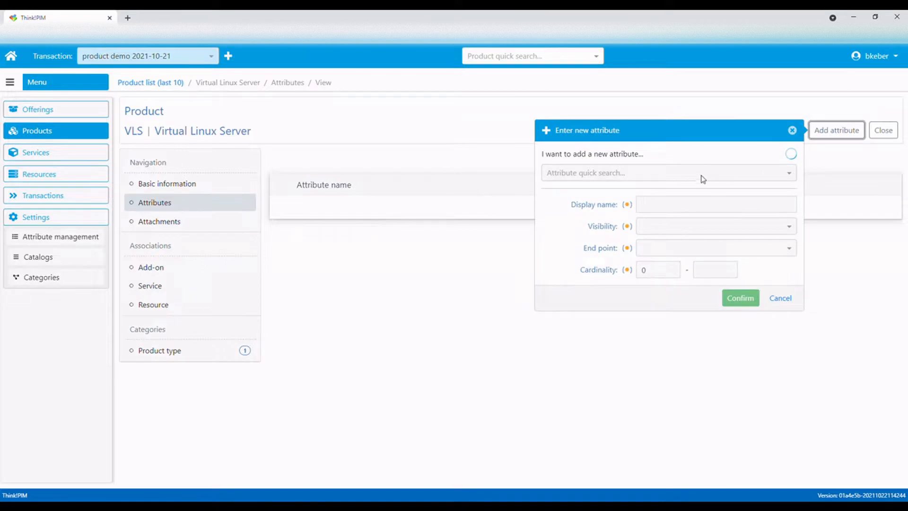
{"action": "left_click", "coordinate": [697, 179]}
{"action": "type", "text": "vcpu"}
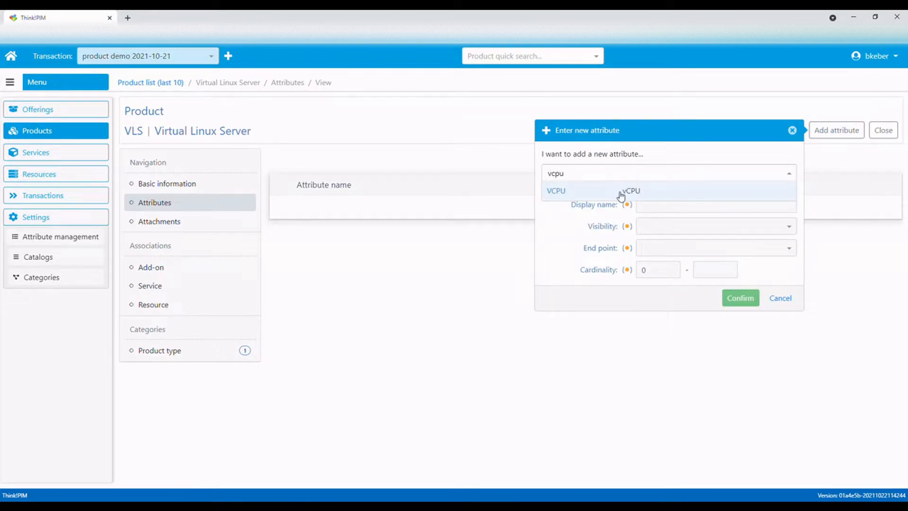
{"action": "left_click", "coordinate": [646, 191]}
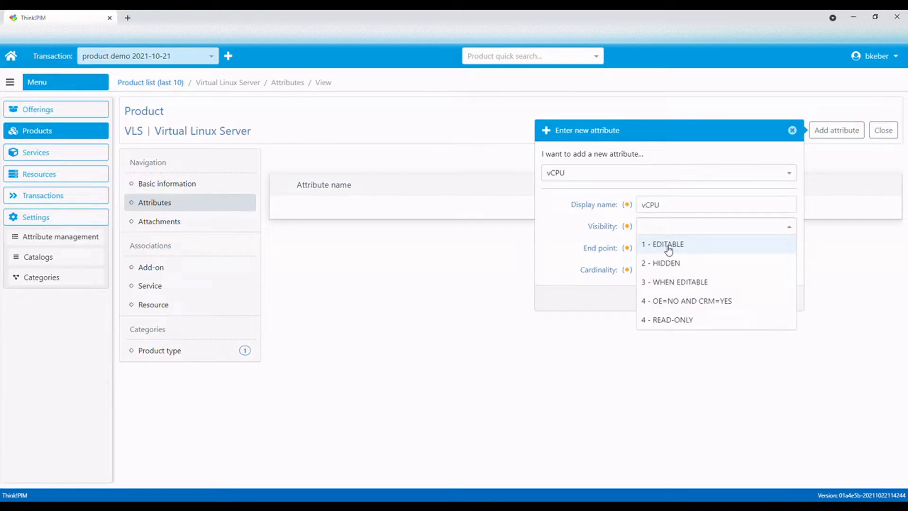
{"action": "left_click", "coordinate": [667, 246]}
{"action": "left_click", "coordinate": [738, 298]}
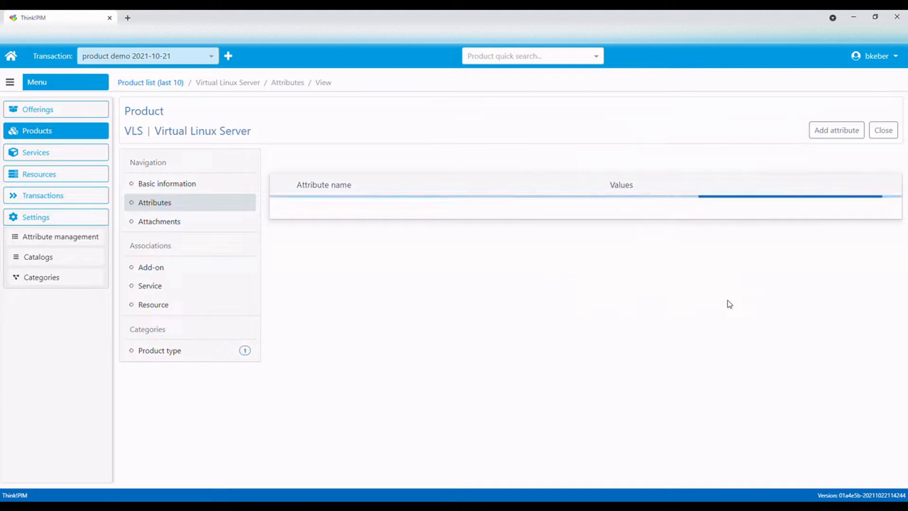
Examine the selectable values of the product's vCPU attribute in edit mode and close its details
{"action": "left_click", "coordinate": [295, 229]}
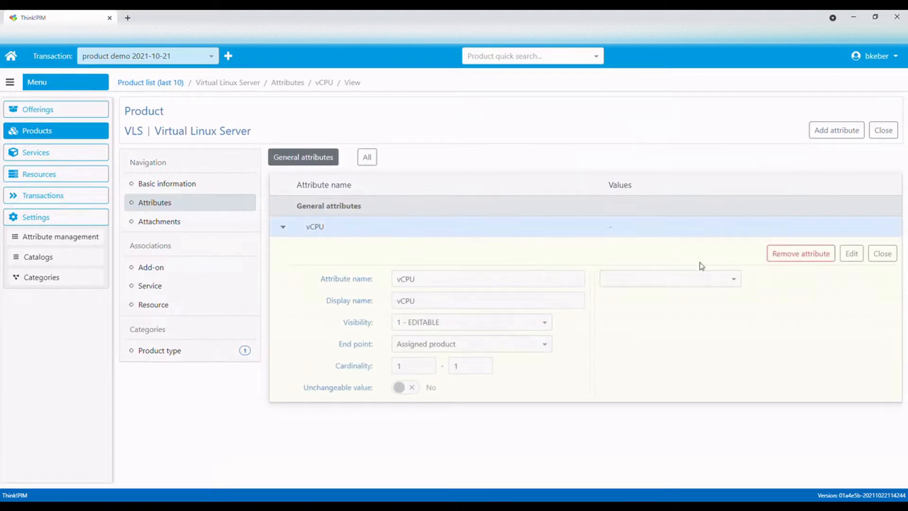
{"action": "left_click", "coordinate": [849, 256]}
{"action": "left_click", "coordinate": [737, 280]}
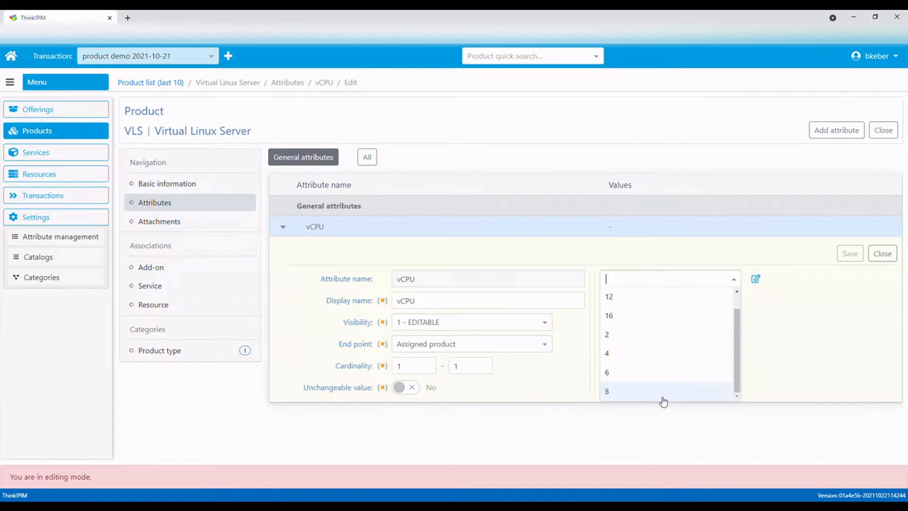
{"action": "left_click", "coordinate": [845, 311]}
{"action": "left_click", "coordinate": [883, 253]}
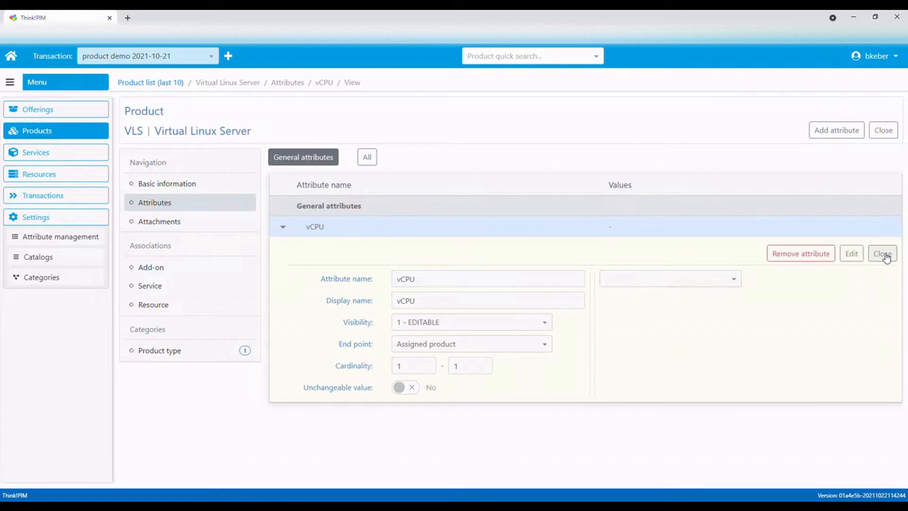
{"action": "left_click", "coordinate": [284, 230]}
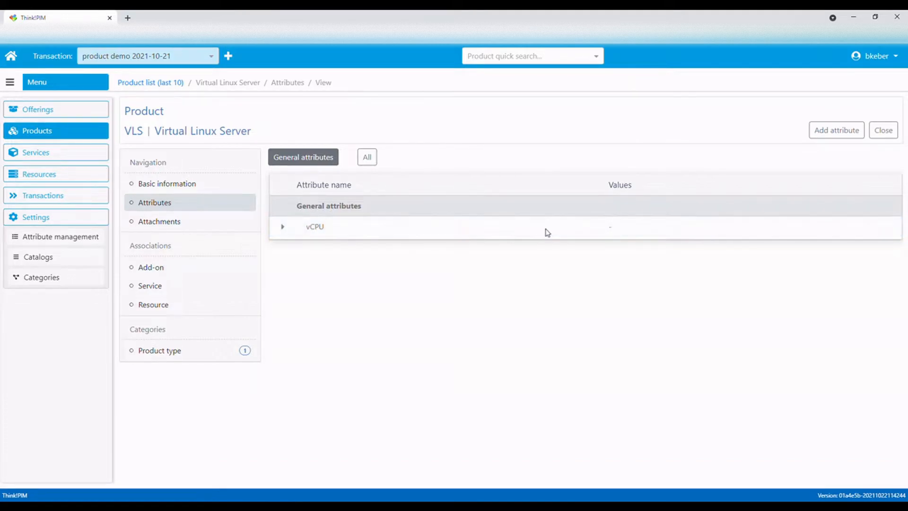
Add the RAM attribute (code VRAM) to the product with visibility 1 - EDITABLE
{"action": "left_click", "coordinate": [846, 137]}
{"action": "left_click", "coordinate": [669, 176]}
{"action": "type", "text": "vram"}
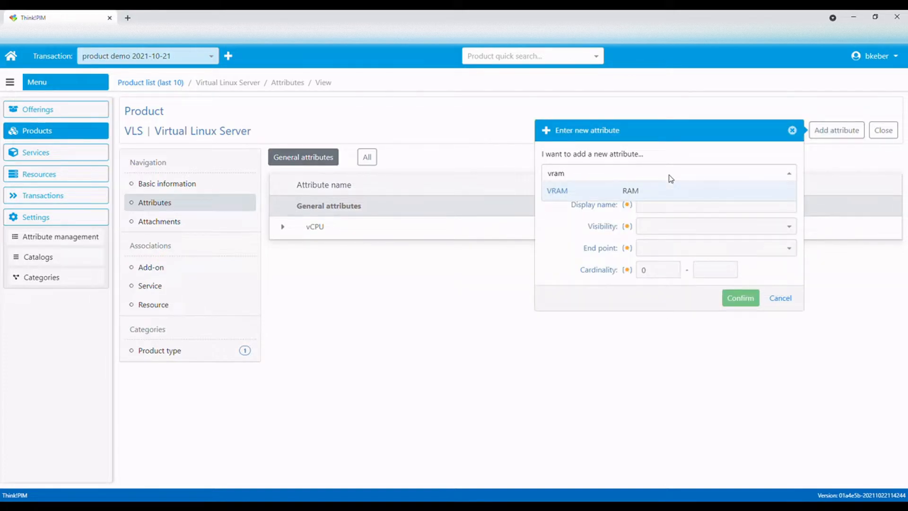
{"action": "left_click", "coordinate": [646, 190]}
{"action": "left_click", "coordinate": [668, 227]}
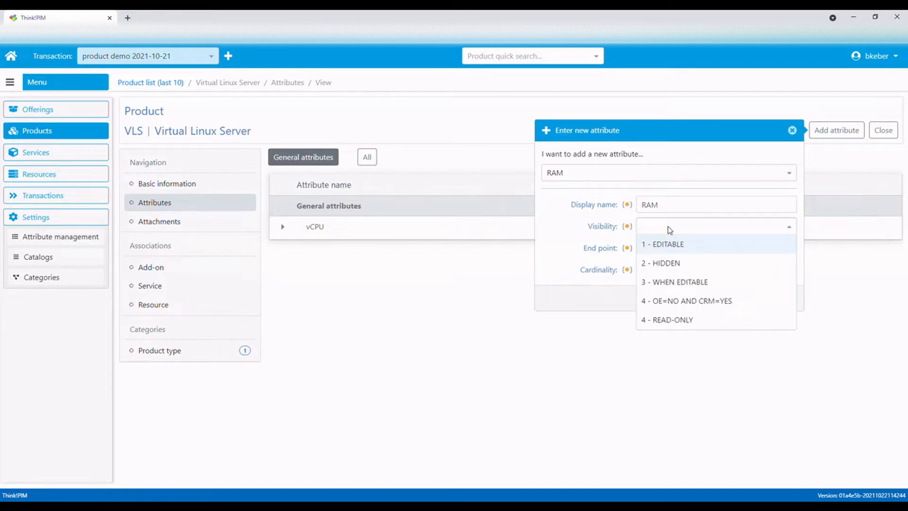
{"action": "left_click", "coordinate": [667, 244]}
{"action": "left_click", "coordinate": [723, 297]}
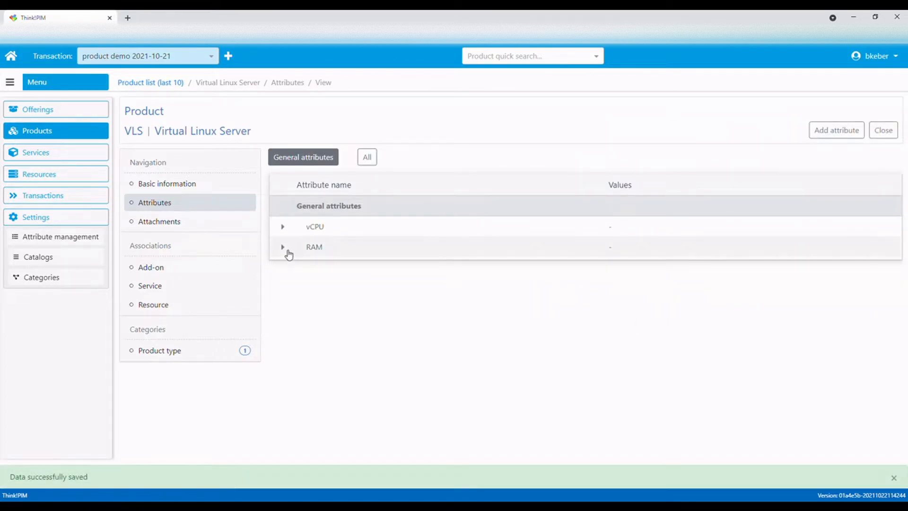
Examine the selectable memory sizes of the product's RAM attribute in edit mode and close its details
{"action": "left_click", "coordinate": [287, 251]}
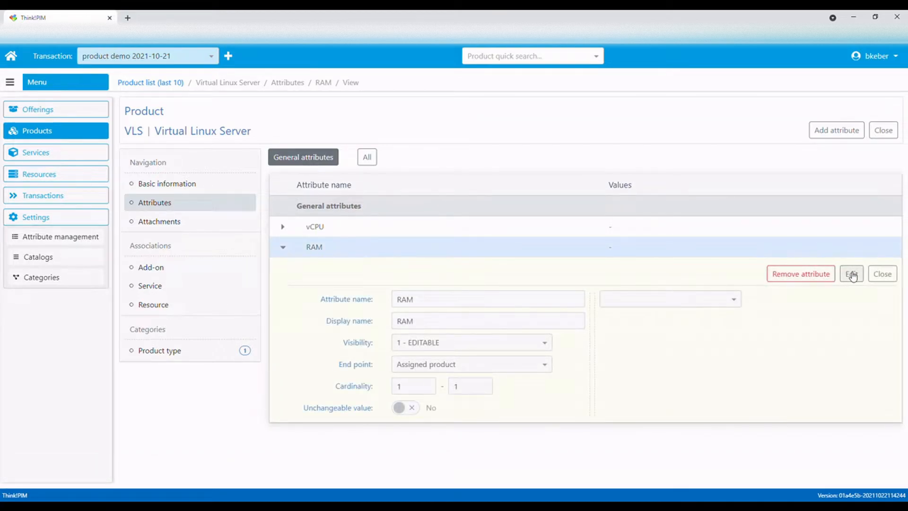
{"action": "left_click", "coordinate": [853, 277]}
{"action": "left_click", "coordinate": [738, 299]}
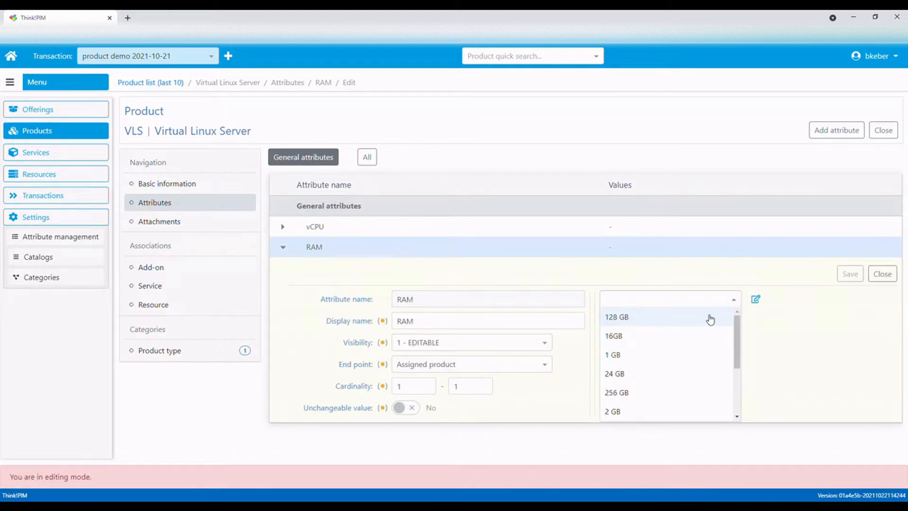
{"action": "scroll", "coordinate": [663, 377], "scroll_direction": "down", "scroll_amount": 3}
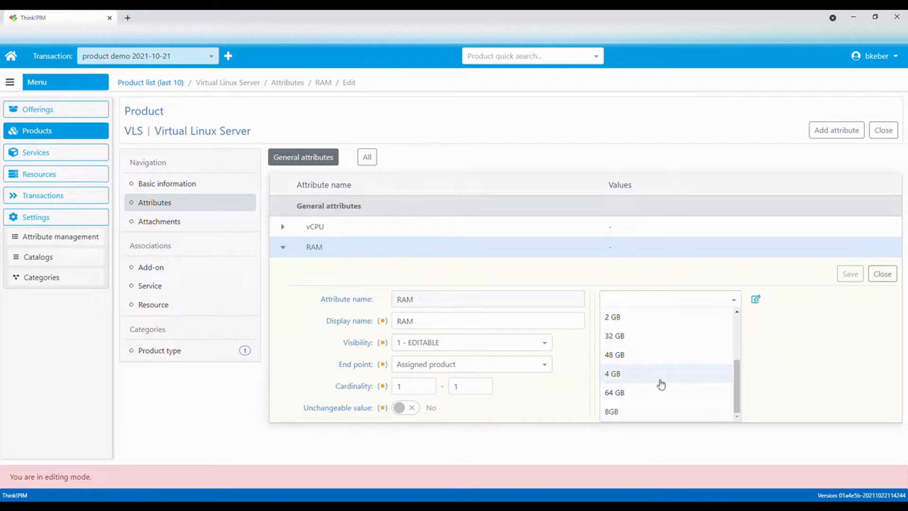
{"action": "scroll", "coordinate": [674, 352], "scroll_direction": "up", "scroll_amount": 5}
{"action": "left_click", "coordinate": [849, 330]}
{"action": "left_click", "coordinate": [880, 283]}
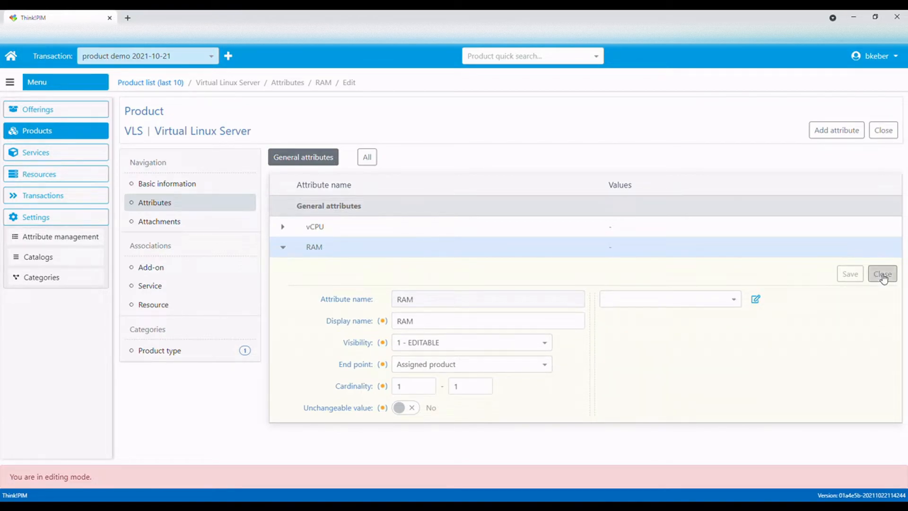
{"action": "left_click", "coordinate": [285, 247]}
Add the OS type attribute (code OSTYPE) to the product with visibility 1 - EDITABLE
{"action": "left_click", "coordinate": [824, 136]}
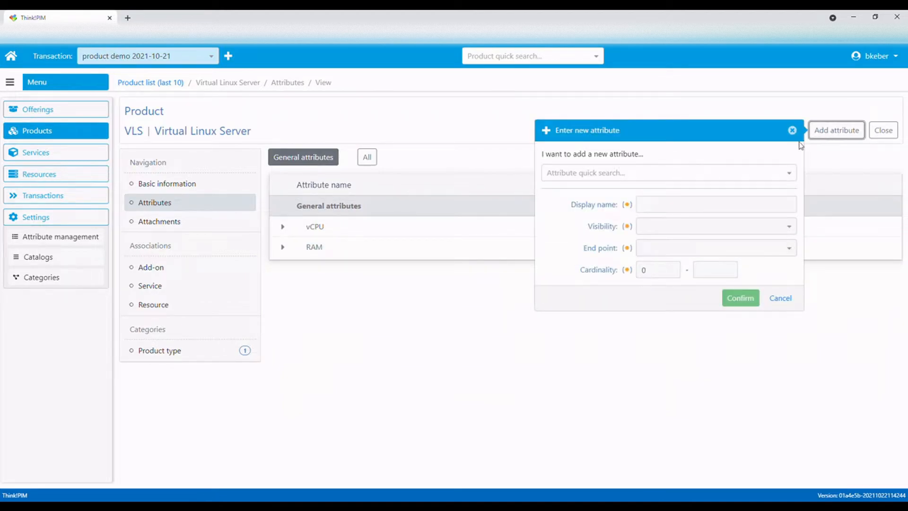
{"action": "left_click", "coordinate": [664, 177]}
{"action": "type", "text": "ostype"}
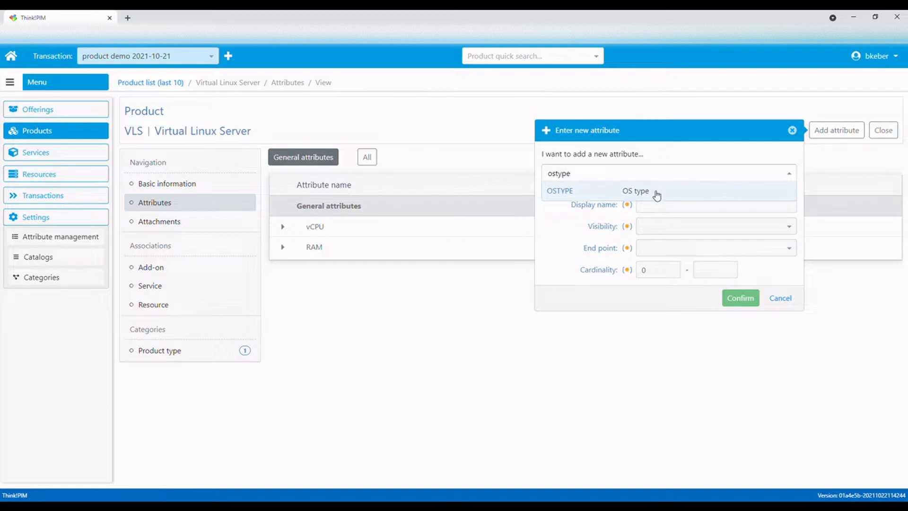
{"action": "left_click", "coordinate": [655, 192]}
{"action": "left_click", "coordinate": [652, 230]}
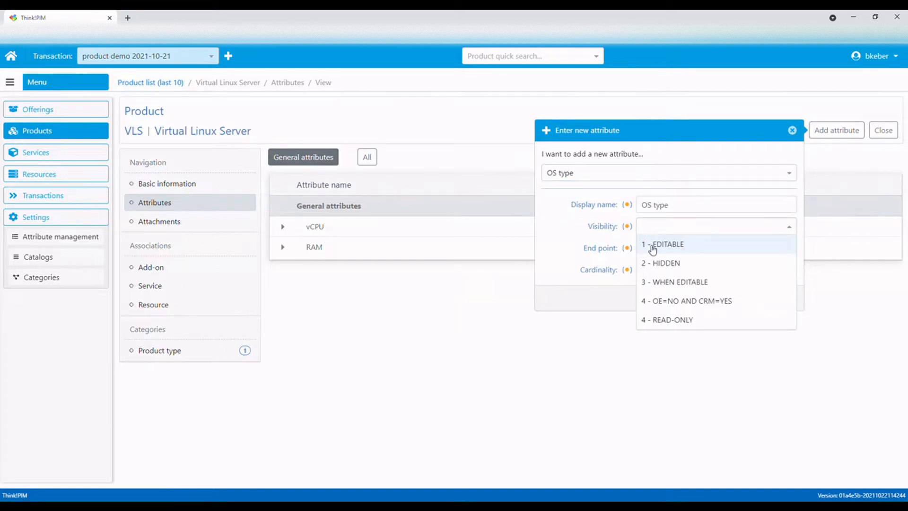
{"action": "left_click", "coordinate": [650, 247]}
{"action": "left_click", "coordinate": [740, 297]}
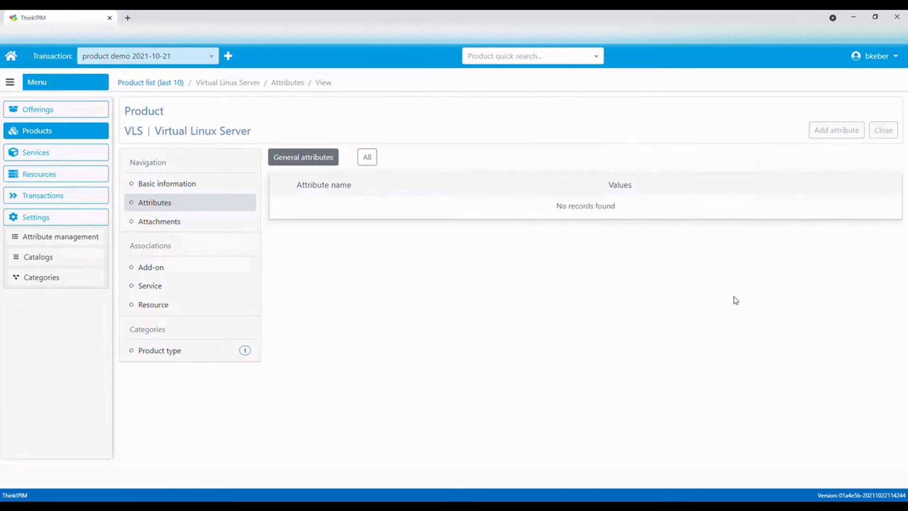
Examine the selectable operating systems of the product's OS type attribute in edit mode and close its details
{"action": "left_click", "coordinate": [288, 270]}
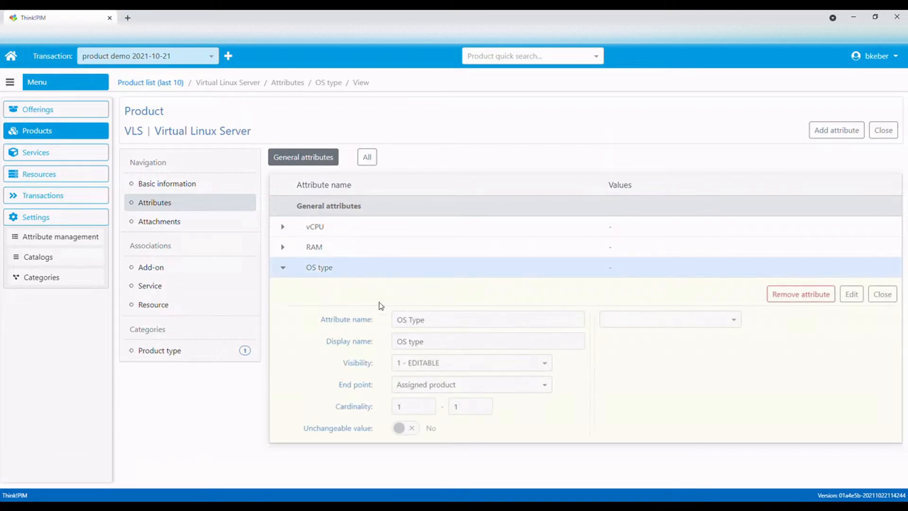
{"action": "left_click", "coordinate": [852, 294]}
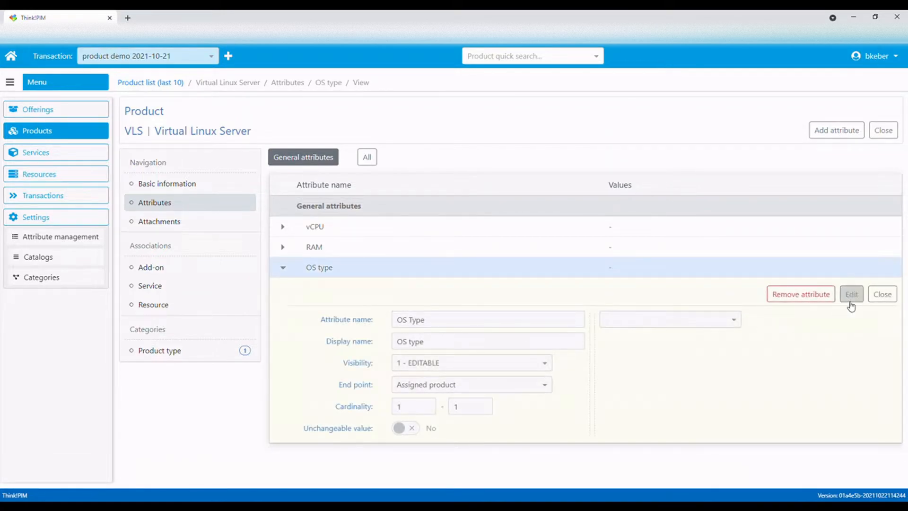
{"action": "left_click", "coordinate": [735, 320]}
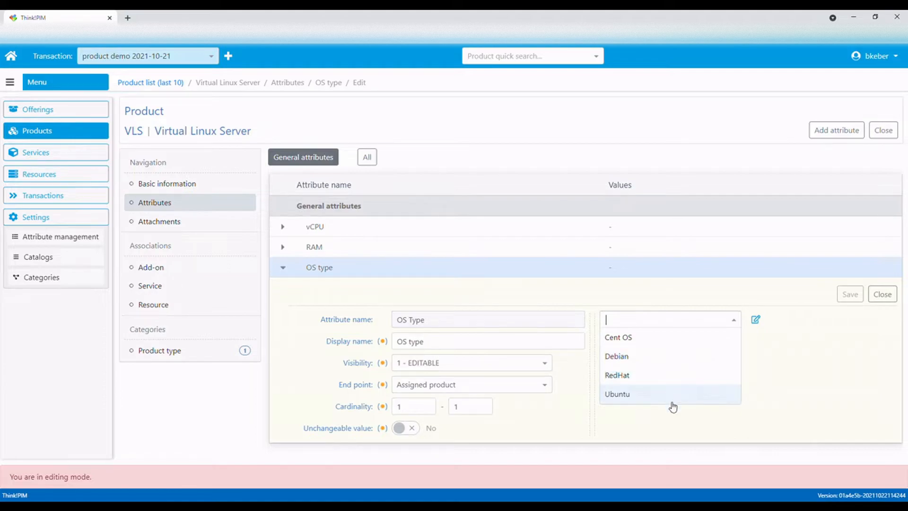
{"action": "left_click", "coordinate": [814, 376]}
{"action": "left_click", "coordinate": [883, 294]}
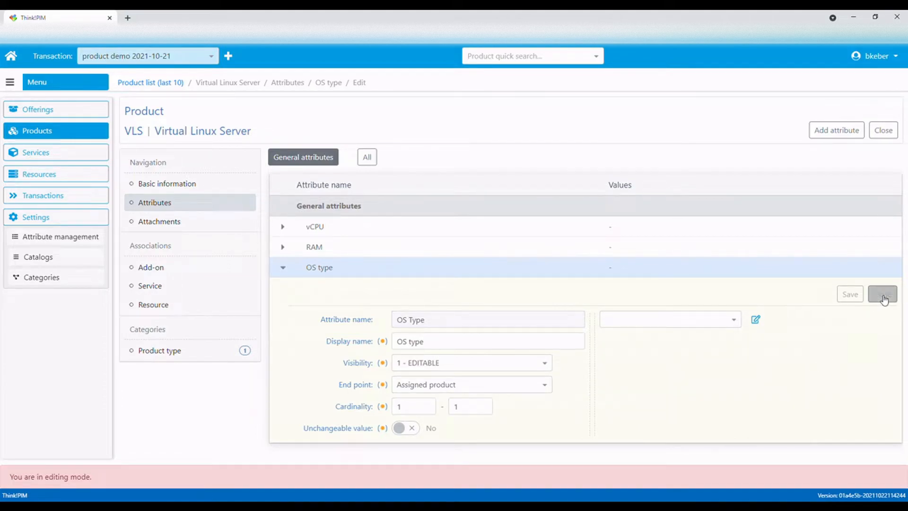
{"action": "left_click", "coordinate": [283, 268]}
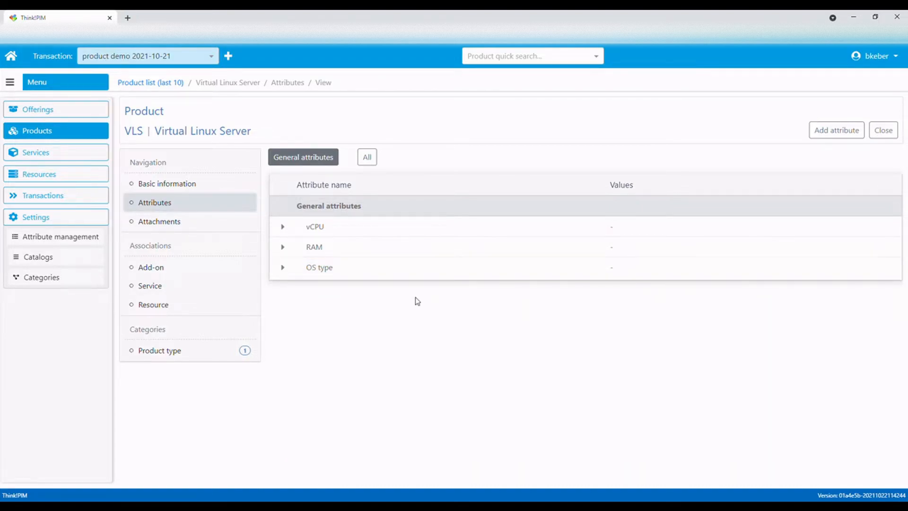
Associate the existing service VLS, Virtual Linux Server, with the product using minimum, maximum and default cardinality 1
{"action": "left_click", "coordinate": [197, 285]}
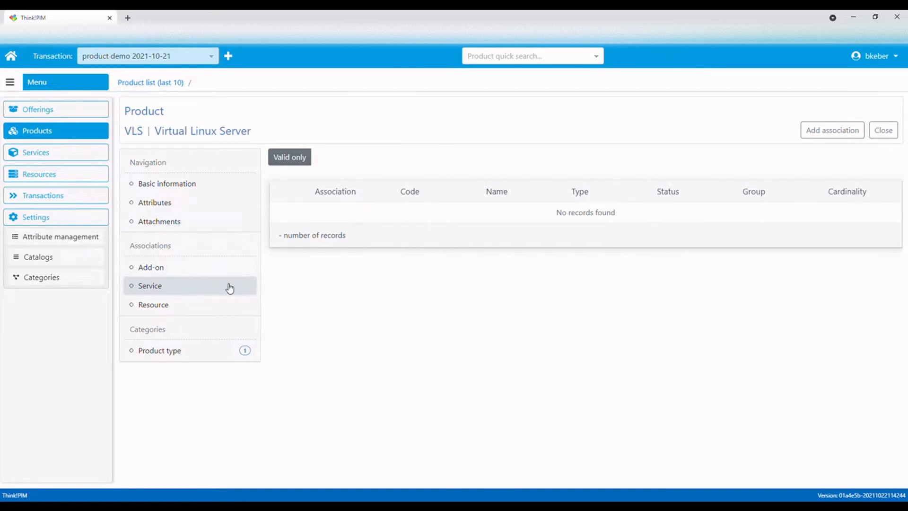
{"action": "left_click", "coordinate": [826, 137]}
{"action": "left_click", "coordinate": [705, 161]}
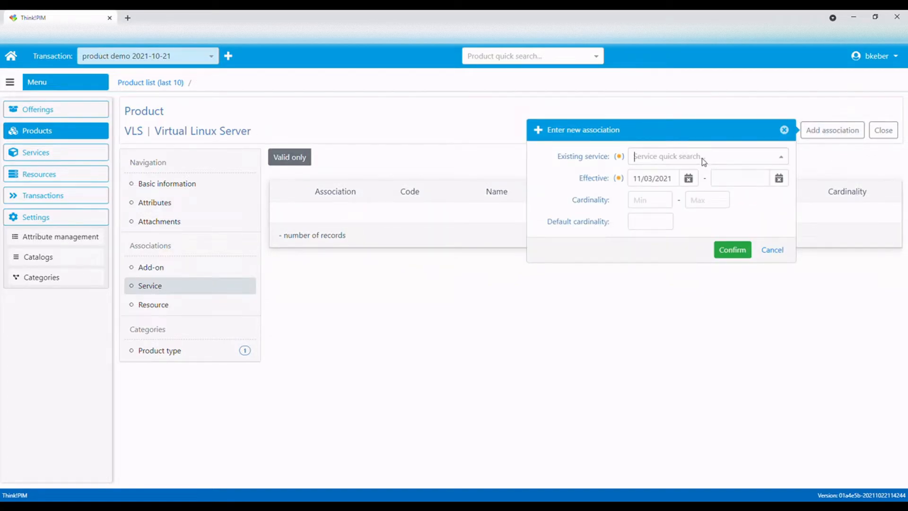
{"action": "type", "text": "vls"}
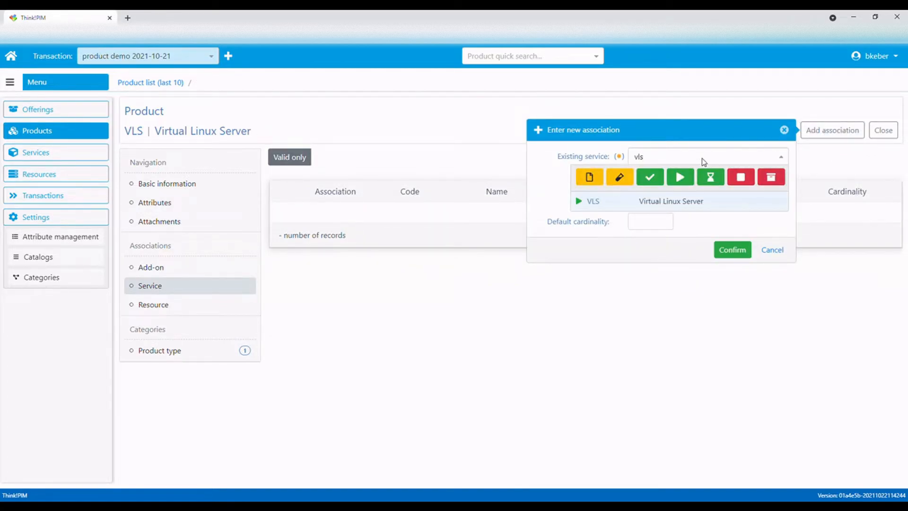
{"action": "left_click", "coordinate": [683, 205]}
{"action": "left_click", "coordinate": [644, 207]}
{"action": "type", "text": "1"}
{"action": "left_click", "coordinate": [723, 200]}
{"action": "type", "text": "1"}
{"action": "left_click", "coordinate": [669, 221]}
{"action": "type", "text": "1"}
{"action": "left_click", "coordinate": [733, 250]}
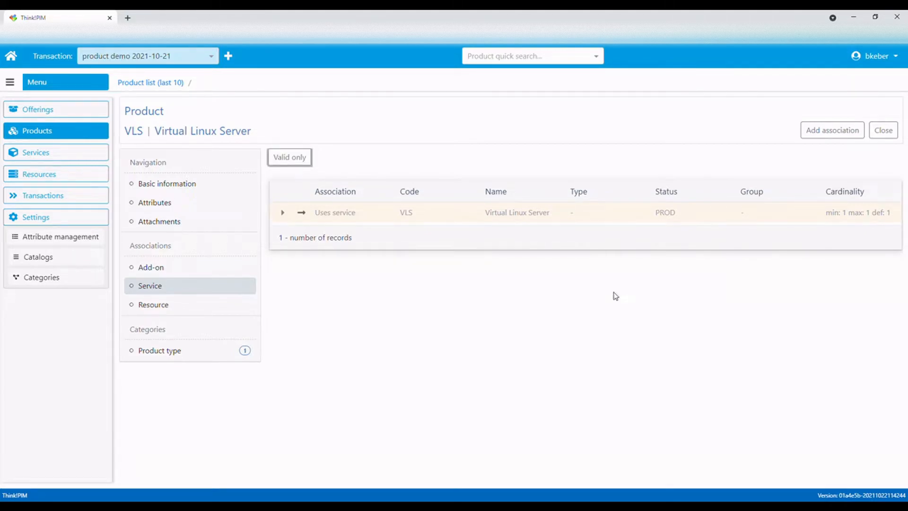
Advance the product's status through the check-mark stage to the play stage in its basic information, saving after each change
{"action": "left_click", "coordinate": [199, 185]}
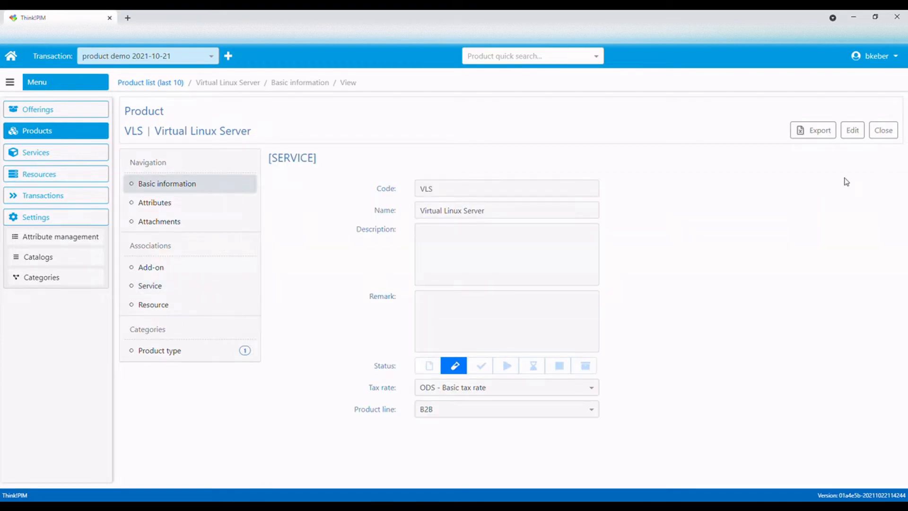
{"action": "left_click", "coordinate": [852, 131]}
{"action": "left_click", "coordinate": [481, 366]}
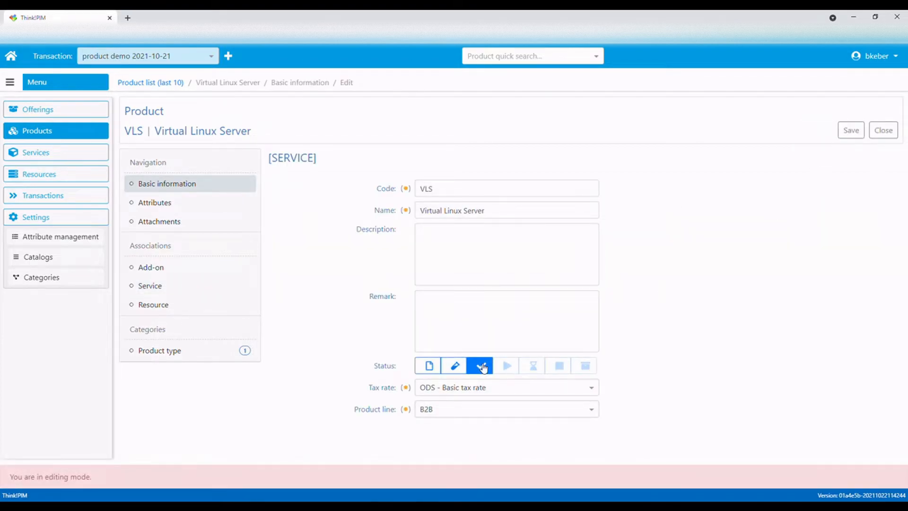
{"action": "left_click", "coordinate": [852, 131]}
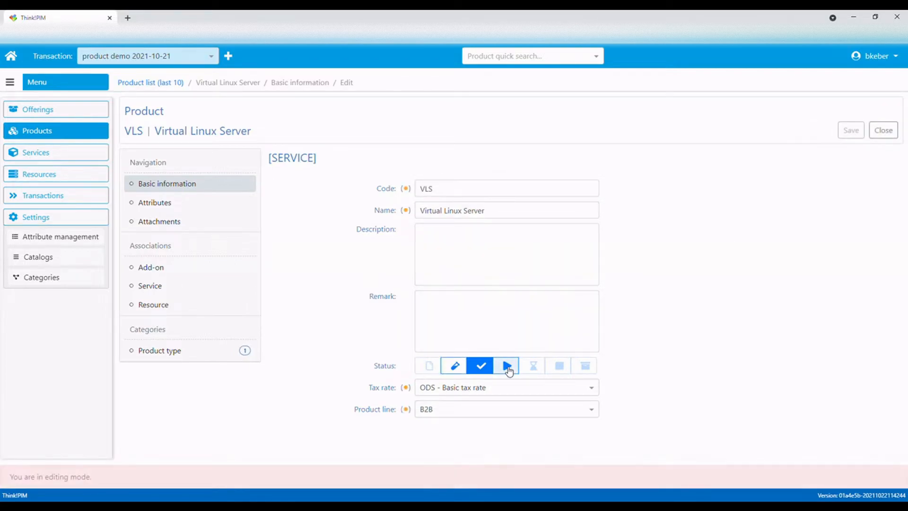
{"action": "left_click", "coordinate": [507, 366]}
{"action": "left_click", "coordinate": [853, 131]}
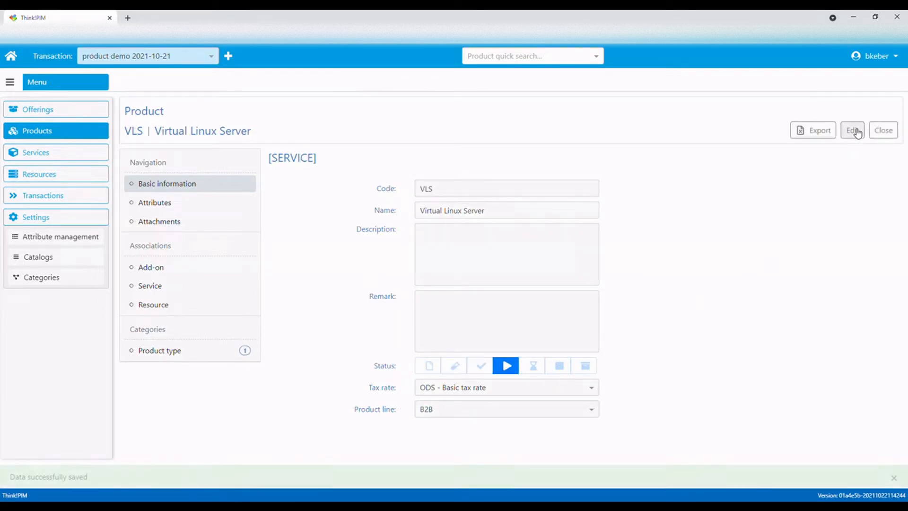
Close the product and start a new offering from the existing product Virtual Linux Server in the category Infrastructure as a Service (IaaS)
{"action": "left_click", "coordinate": [888, 135]}
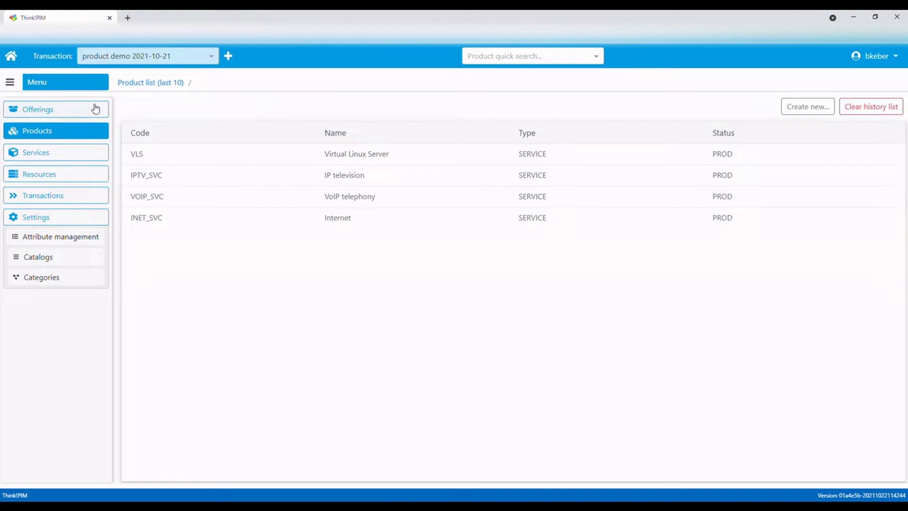
{"action": "left_click", "coordinate": [81, 110]}
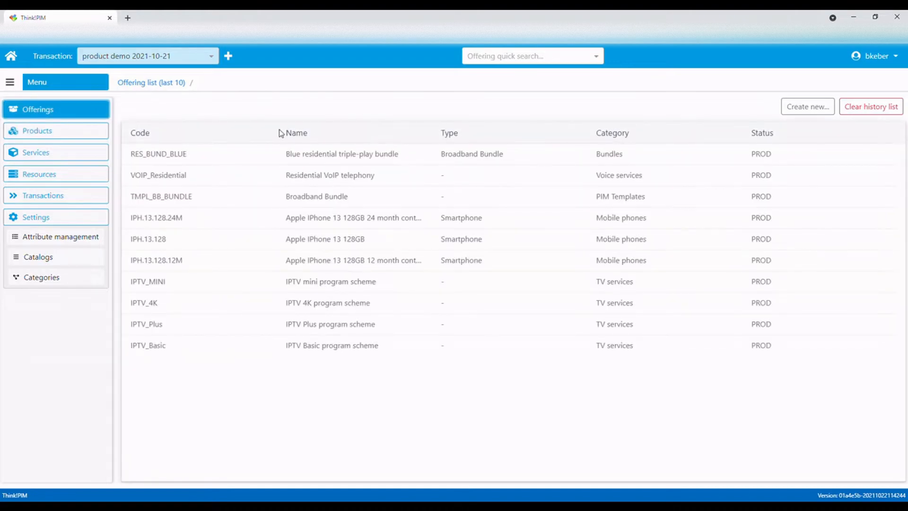
{"action": "left_click", "coordinate": [803, 108]}
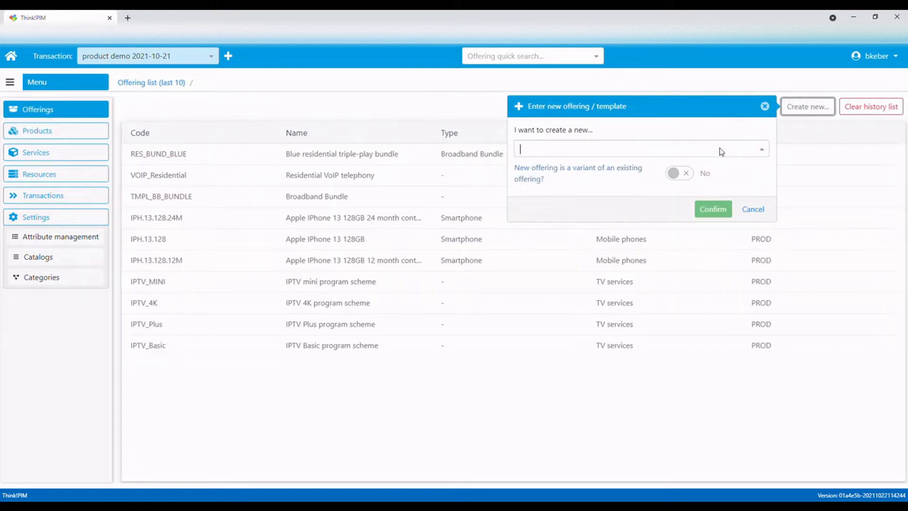
{"action": "left_click", "coordinate": [721, 150]}
{"action": "left_click", "coordinate": [634, 211]}
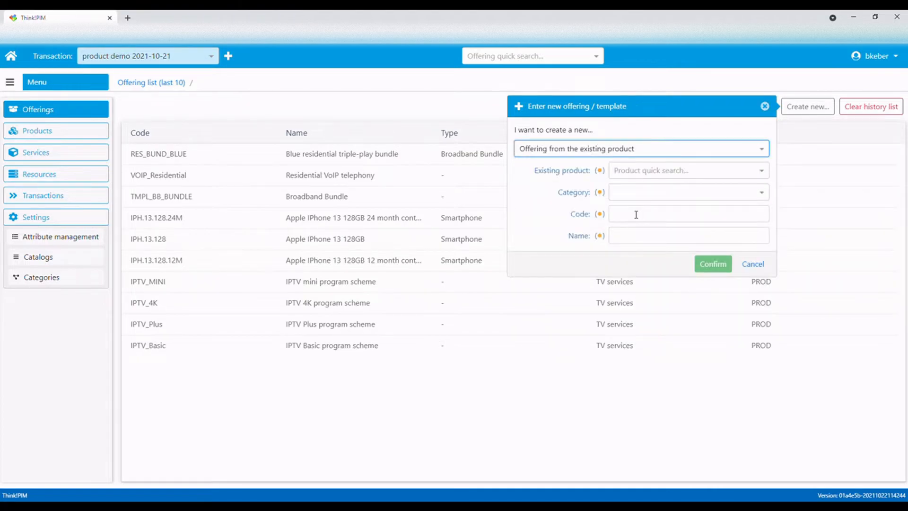
{"action": "left_click", "coordinate": [653, 171]}
{"action": "type", "text": "vls"}
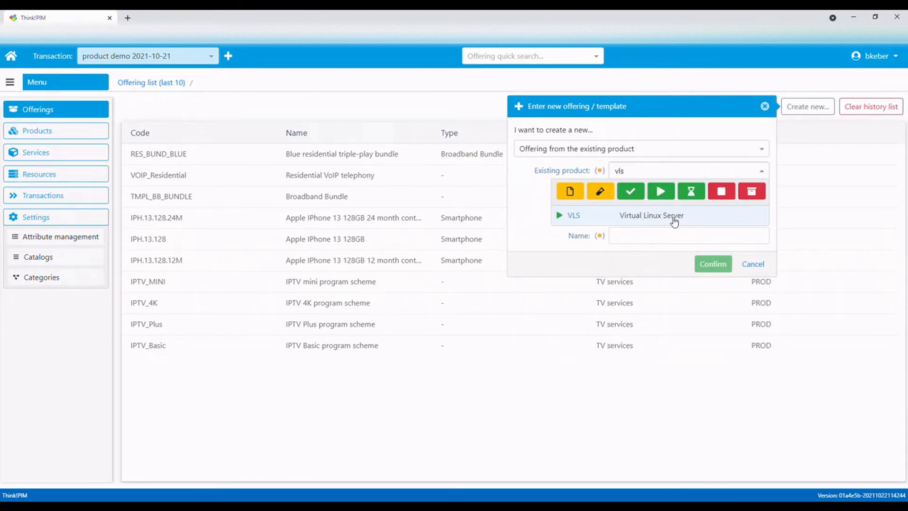
{"action": "left_click", "coordinate": [675, 220]}
{"action": "left_click", "coordinate": [667, 197]}
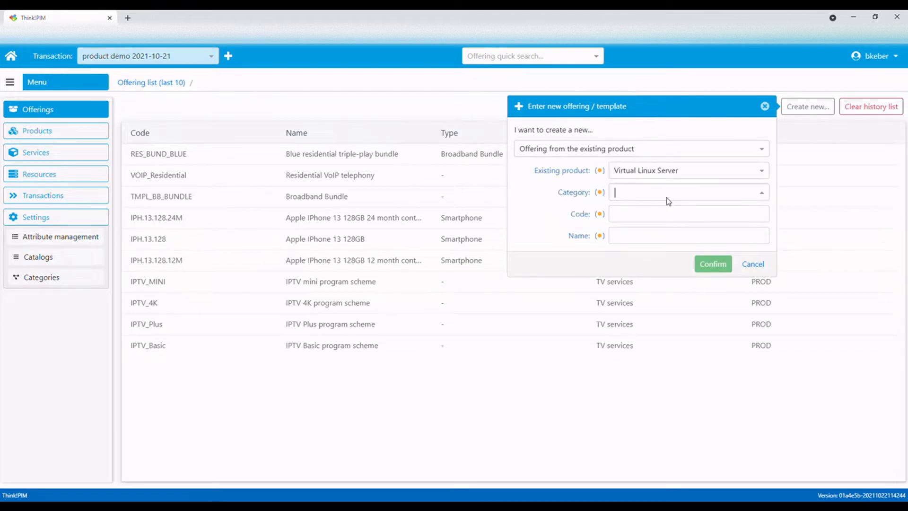
{"action": "left_click", "coordinate": [664, 268]}
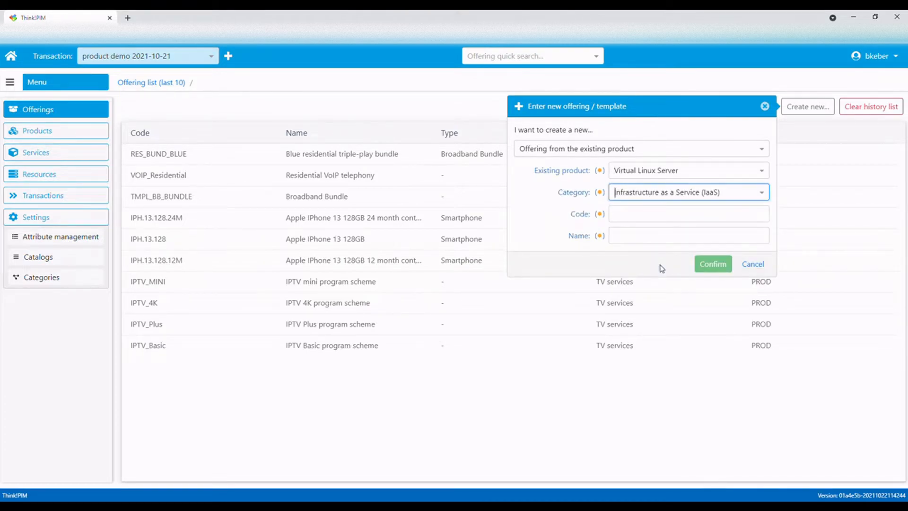
Give the new offering the code VLS_S and the name Virtual Linux Server - SMALL, and save it
{"action": "left_click", "coordinate": [641, 219]}
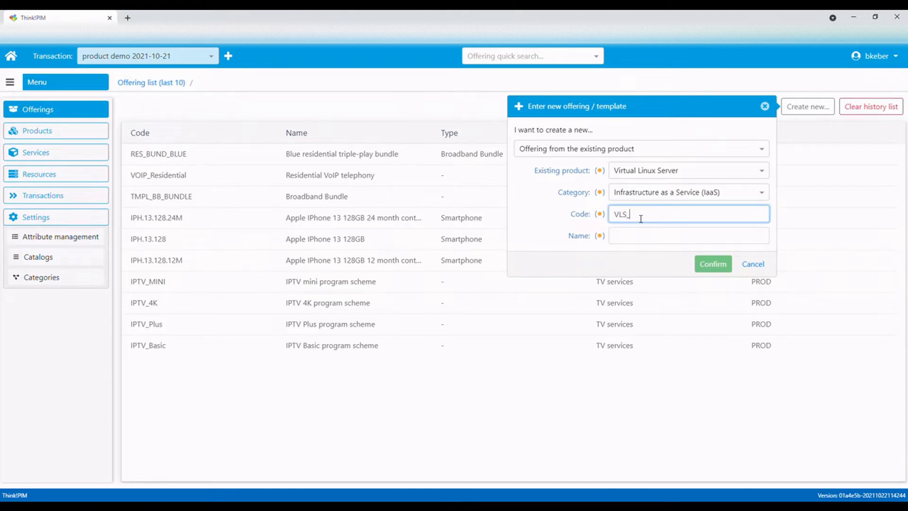
{"action": "left_click", "coordinate": [644, 241]}
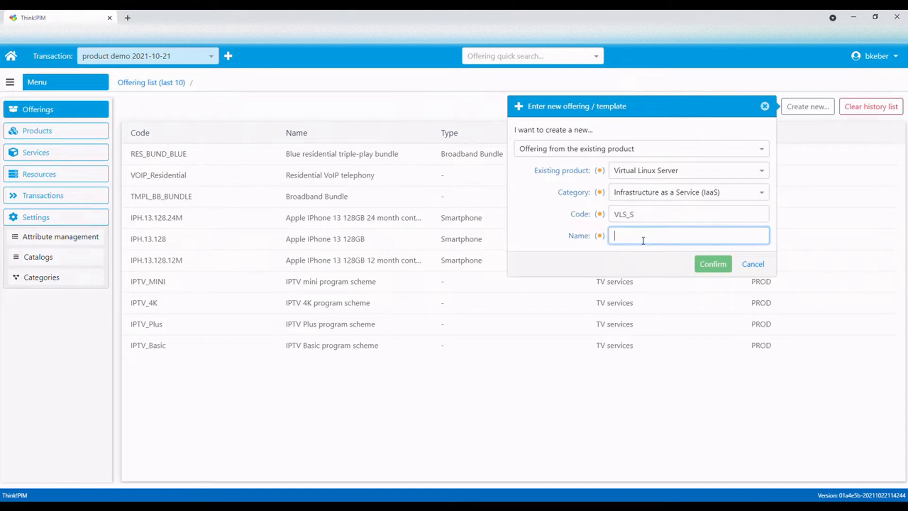
{"action": "type", "text": "Virtual Linux Server - SMALL"}
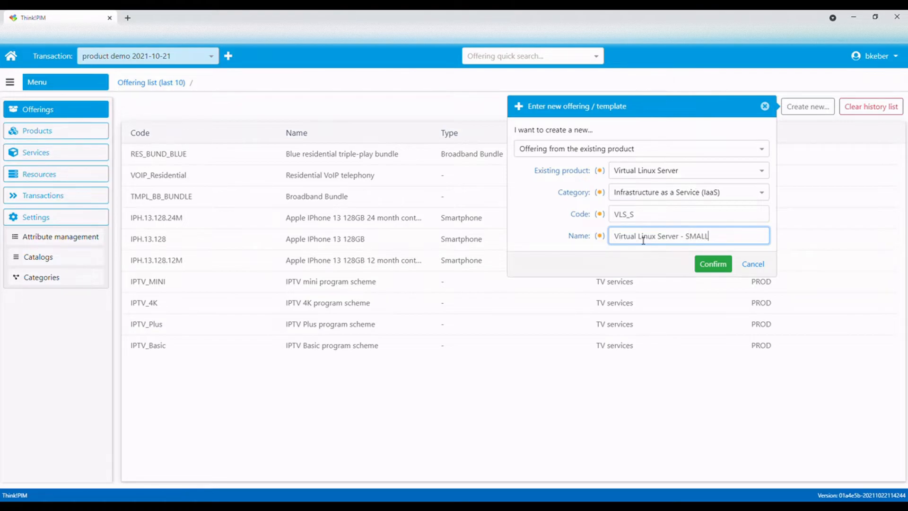
{"action": "left_click", "coordinate": [715, 264]}
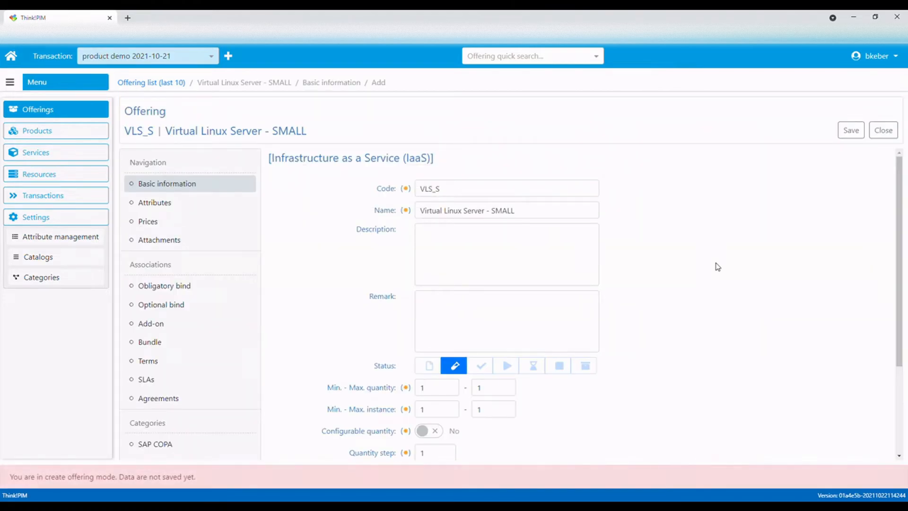
{"action": "left_click", "coordinate": [851, 135]}
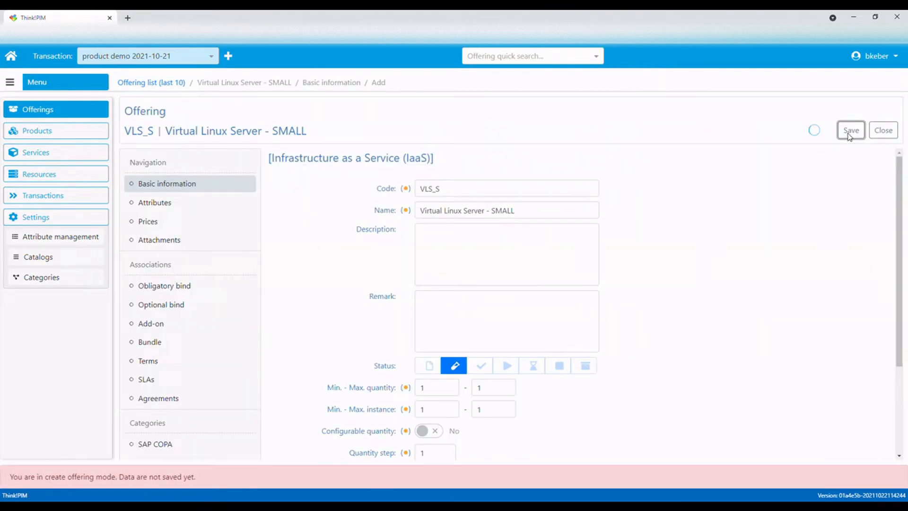
Set the offering's vCPU attribute to 1 as an unchangeable value and save it
{"action": "left_click", "coordinate": [201, 203]}
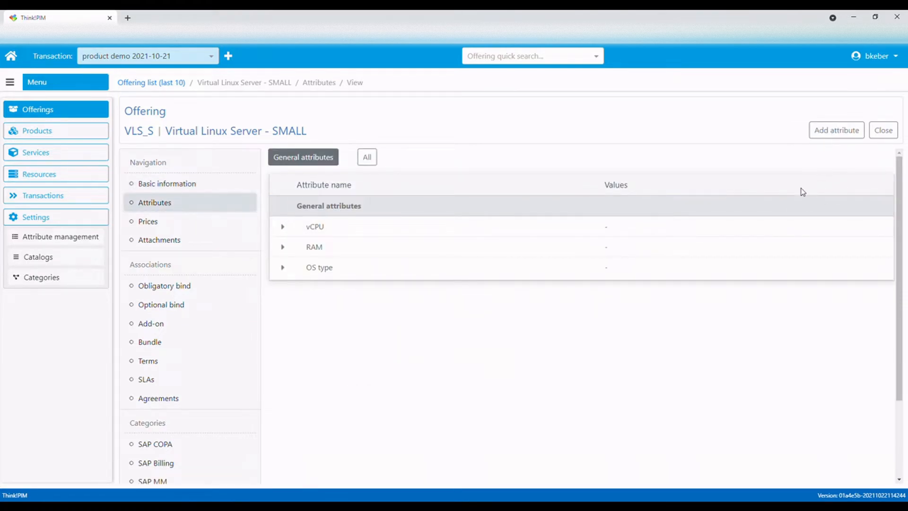
{"action": "left_click", "coordinate": [282, 228]}
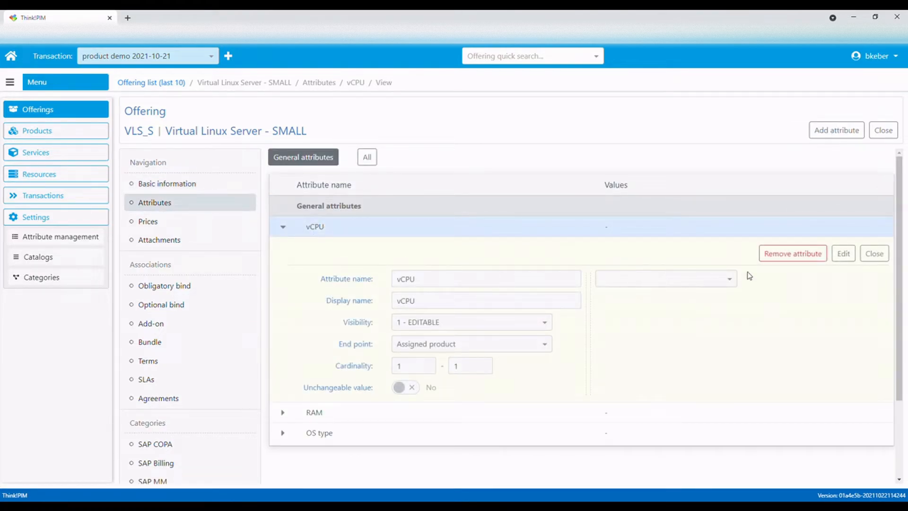
{"action": "left_click", "coordinate": [851, 258]}
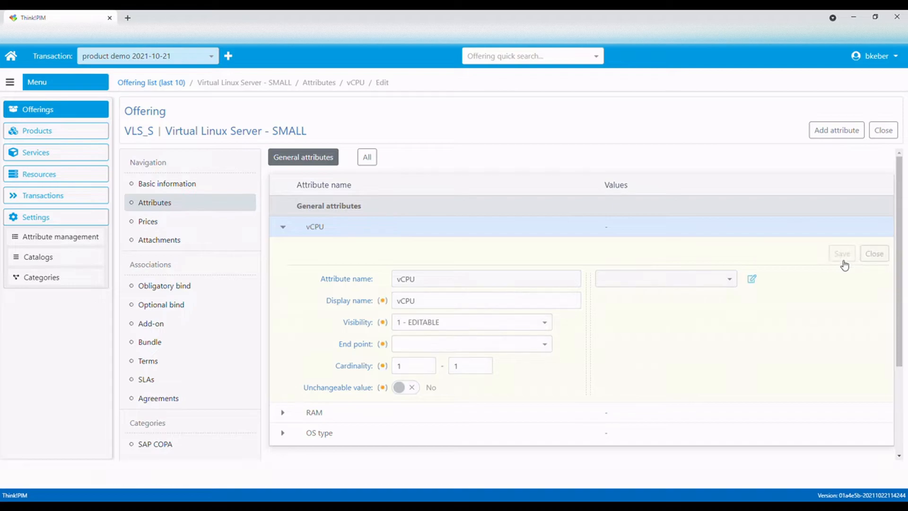
{"action": "left_click", "coordinate": [730, 284]}
{"action": "left_click", "coordinate": [616, 297]}
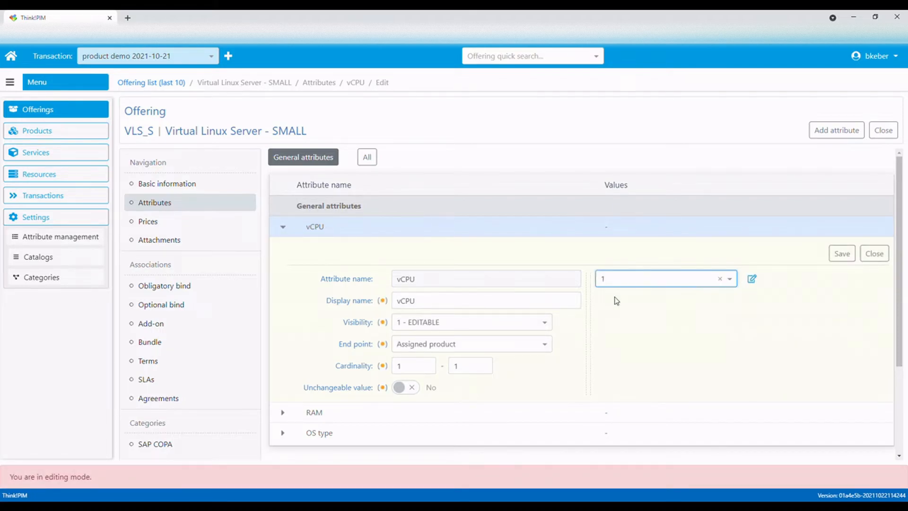
{"action": "left_click", "coordinate": [400, 389]}
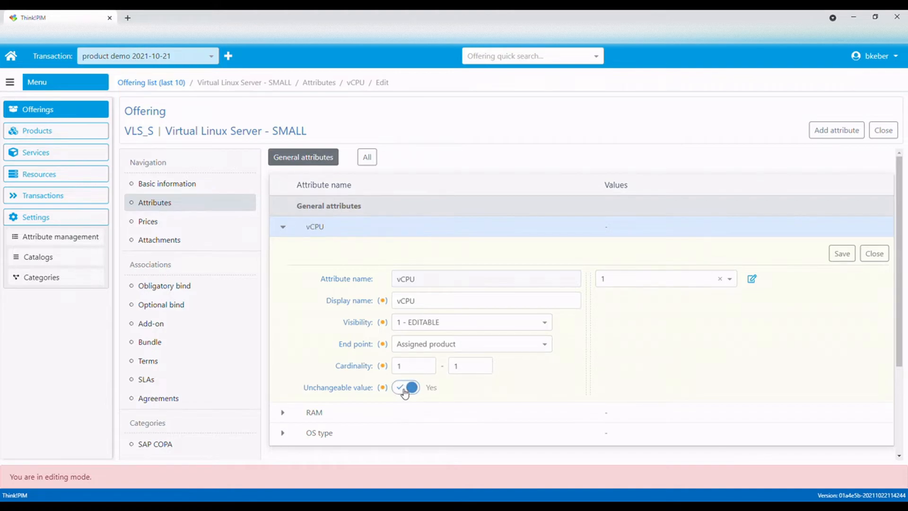
{"action": "left_click", "coordinate": [844, 256]}
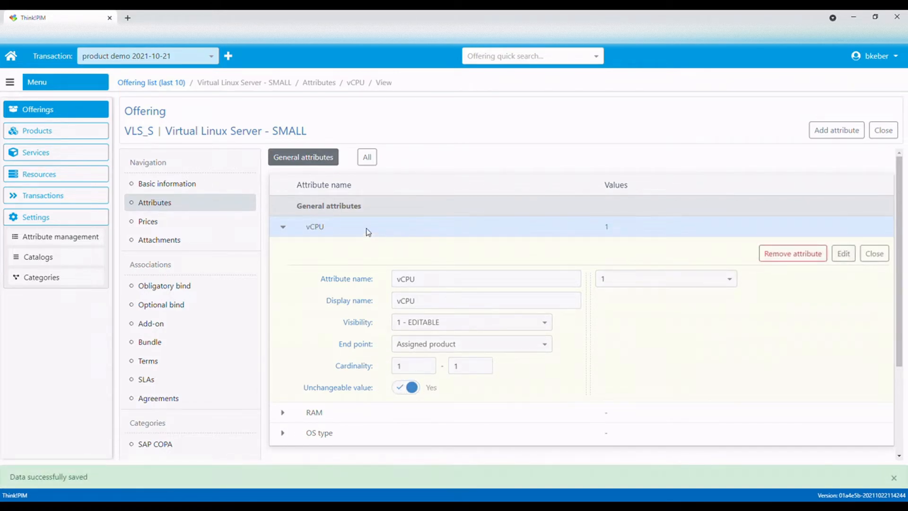
{"action": "left_click", "coordinate": [284, 228]}
Set the offering's RAM attribute to 4 GB as an unchangeable value and save it
{"action": "left_click", "coordinate": [283, 247]}
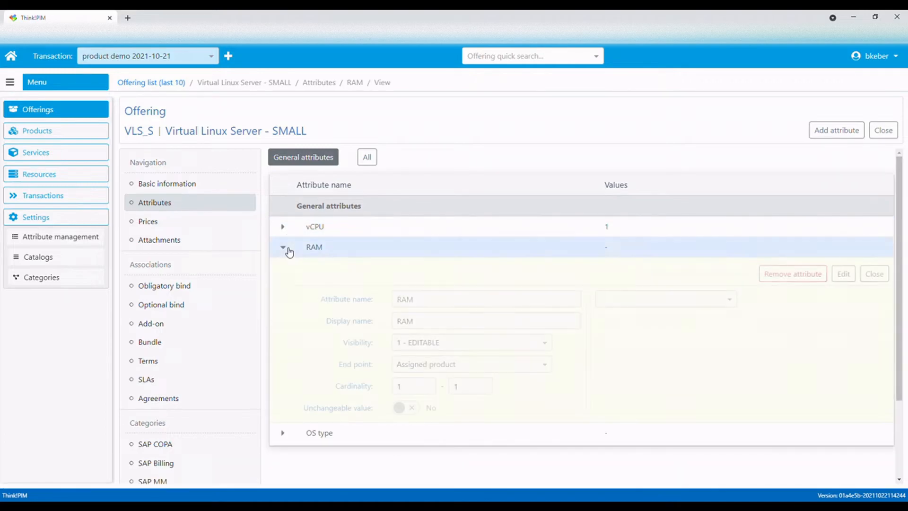
{"action": "left_click", "coordinate": [849, 277]}
{"action": "left_click", "coordinate": [730, 302]}
{"action": "scroll", "coordinate": [697, 335], "scroll_direction": "down", "scroll_amount": 3}
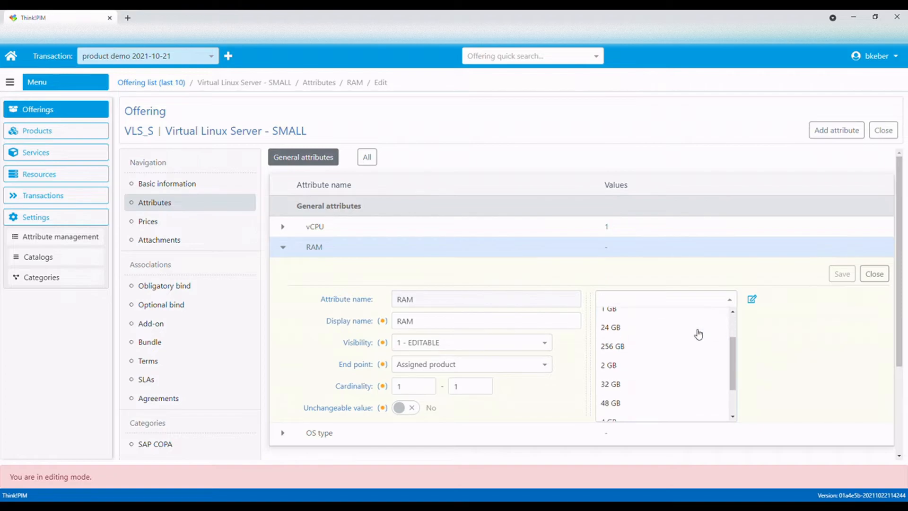
{"action": "left_click", "coordinate": [648, 374]}
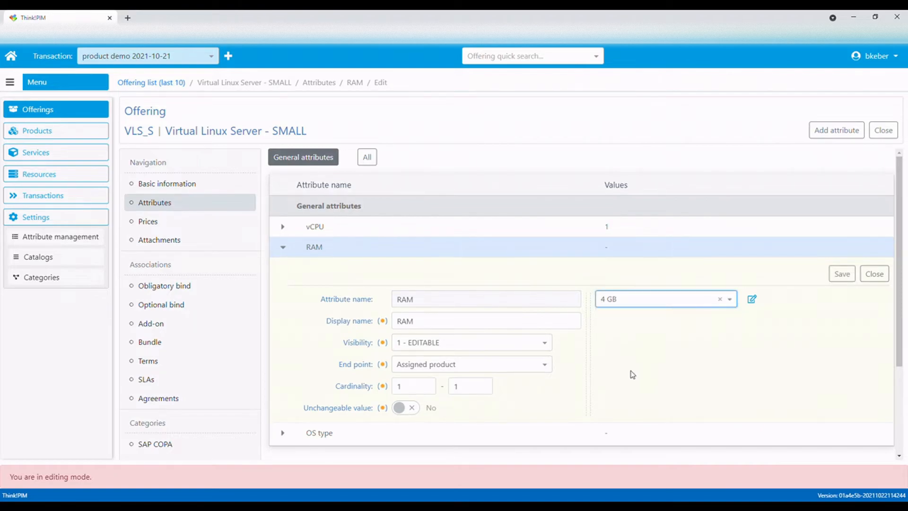
{"action": "left_click", "coordinate": [400, 407]}
{"action": "left_click", "coordinate": [841, 275]}
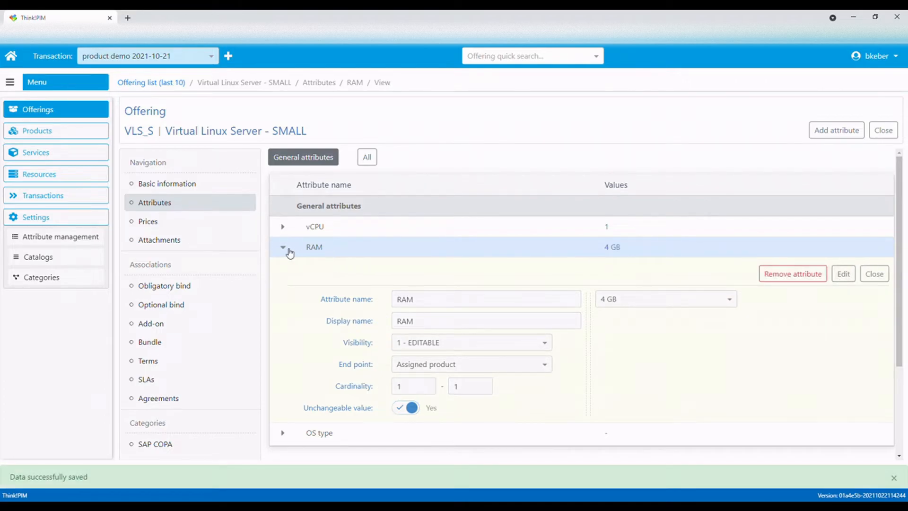
{"action": "left_click", "coordinate": [288, 250]}
Remove RedHat from the allowed values of the offering's OS type attribute and save the restriction
{"action": "left_click", "coordinate": [284, 268]}
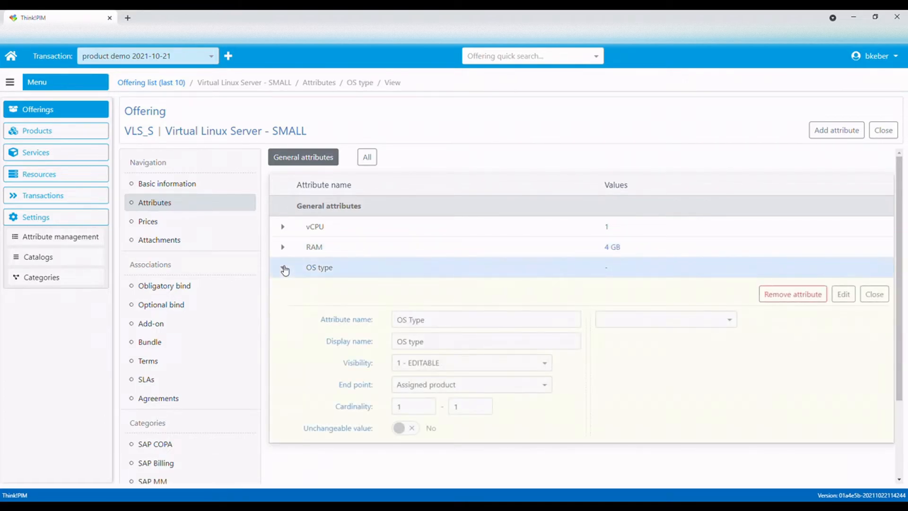
{"action": "left_click", "coordinate": [844, 294]}
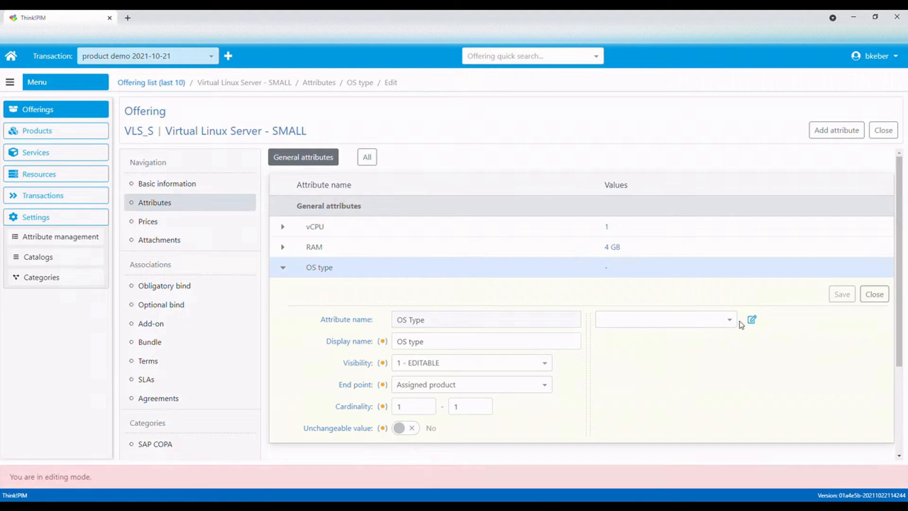
{"action": "left_click", "coordinate": [731, 320]}
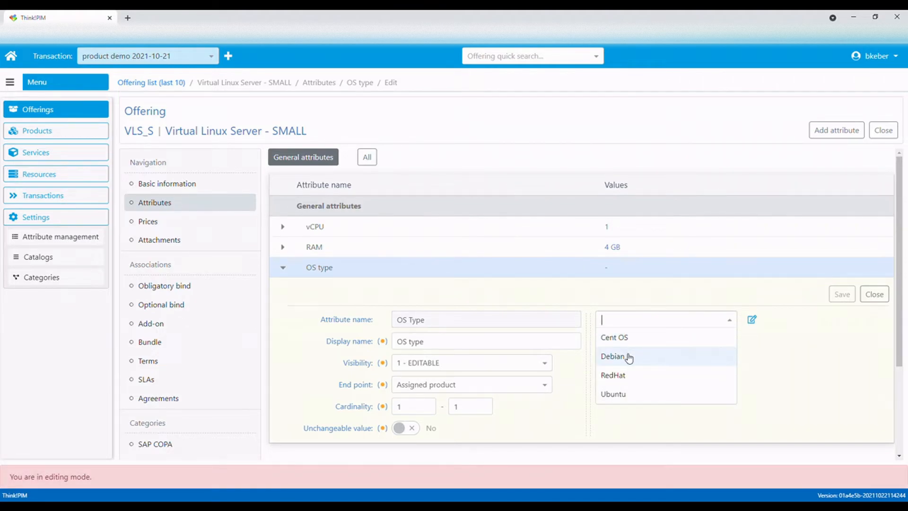
{"action": "left_click", "coordinate": [753, 321]}
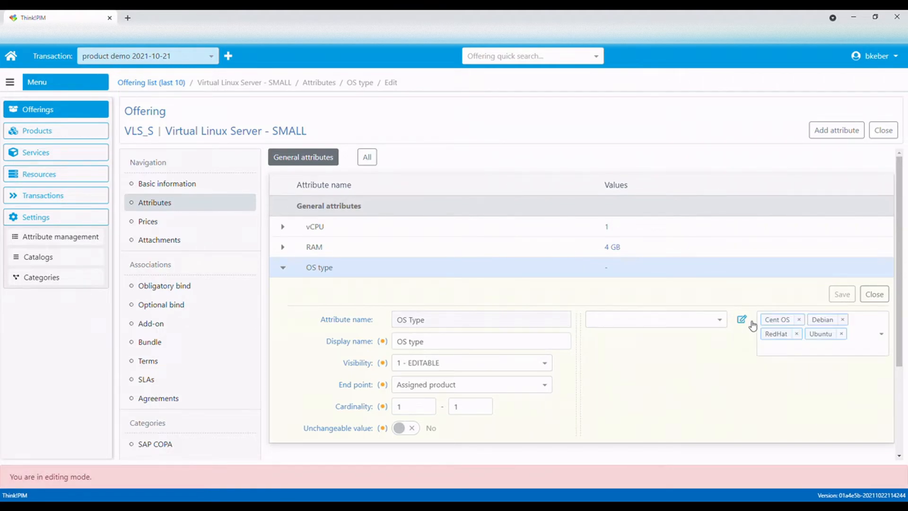
{"action": "left_click", "coordinate": [798, 336]}
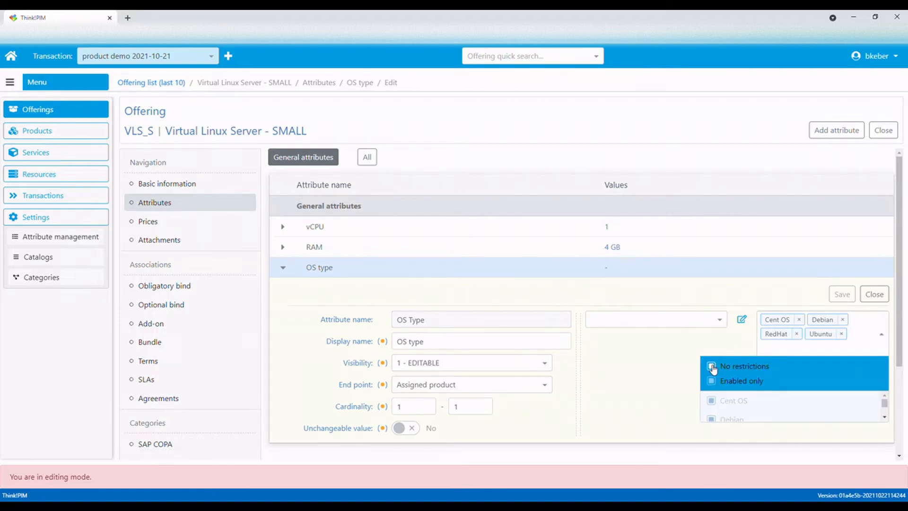
{"action": "left_click", "coordinate": [797, 334]}
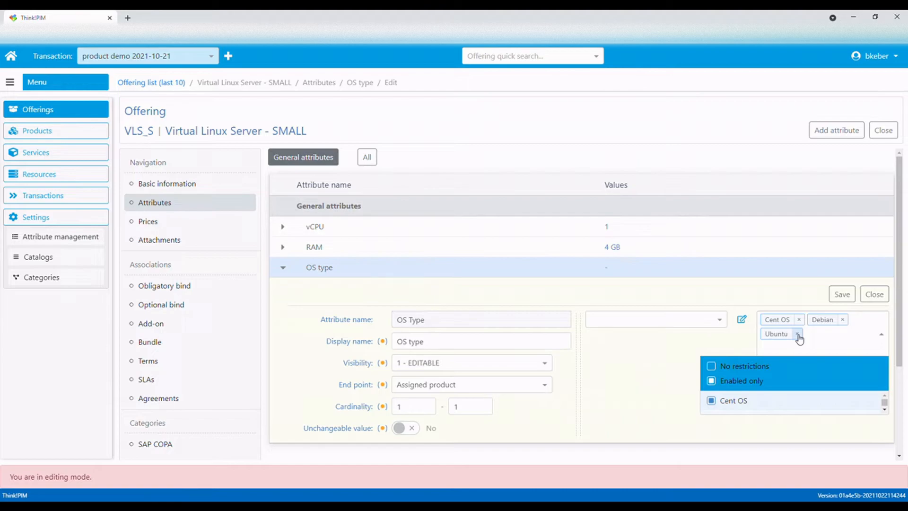
{"action": "left_click", "coordinate": [843, 295]}
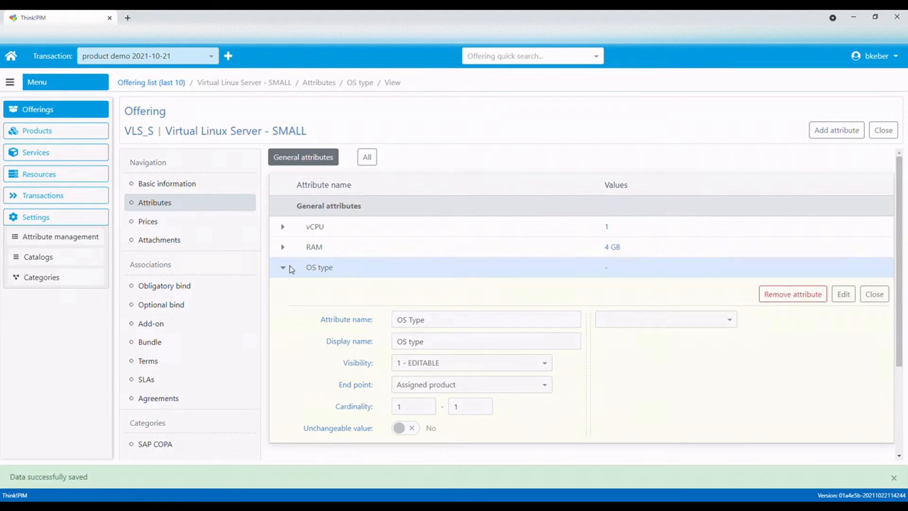
{"action": "left_click", "coordinate": [282, 268]}
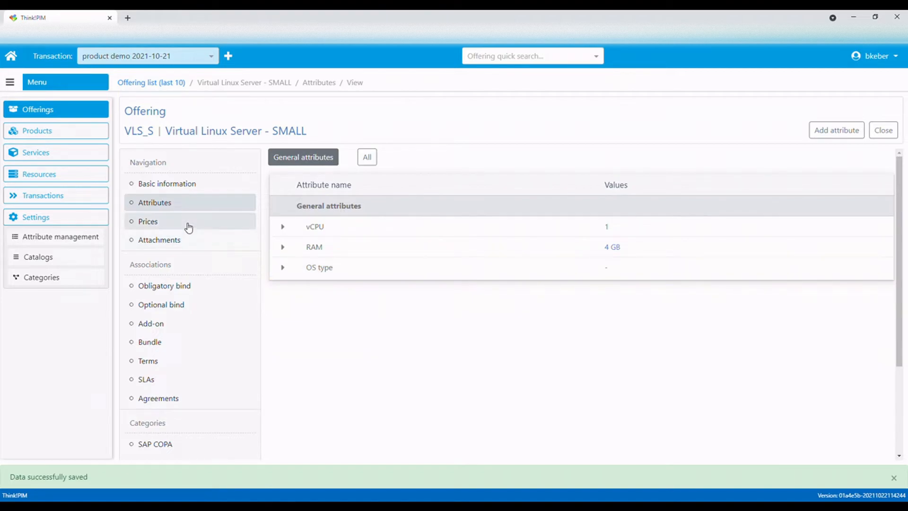
Add a new price to the offering with category 001 - SUBSCRIPTION FEE and the name Linux virtual server S - monthly fee
{"action": "left_click", "coordinate": [190, 228]}
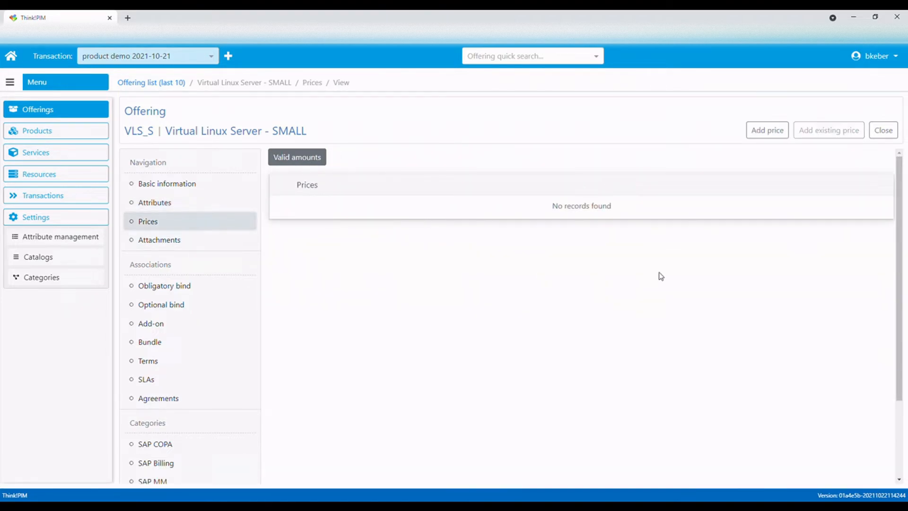
{"action": "left_click", "coordinate": [772, 135]}
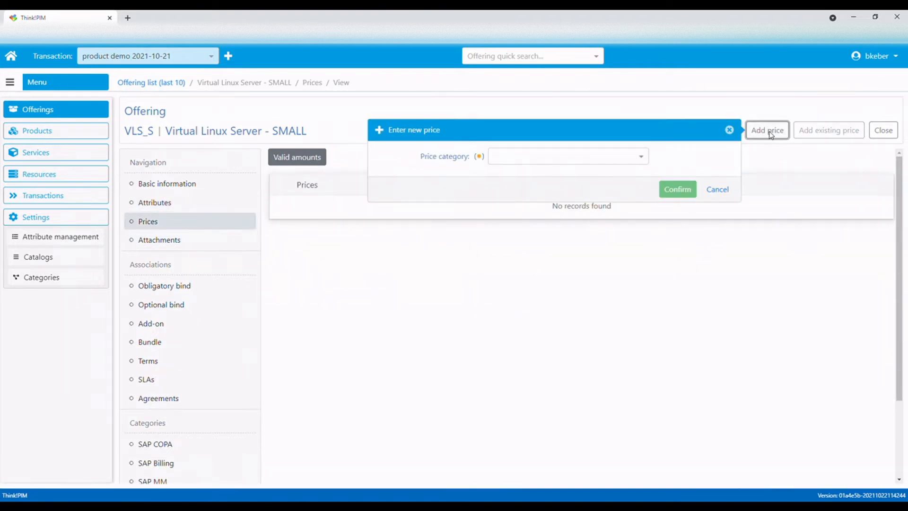
{"action": "left_click", "coordinate": [647, 157]}
{"action": "scroll", "coordinate": [624, 177], "scroll_direction": "down", "scroll_amount": 1}
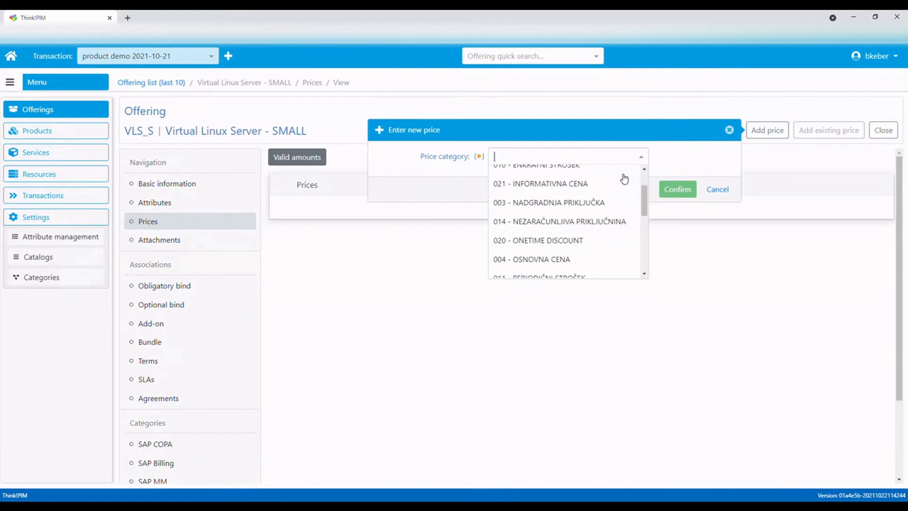
{"action": "type", "text": "su"}
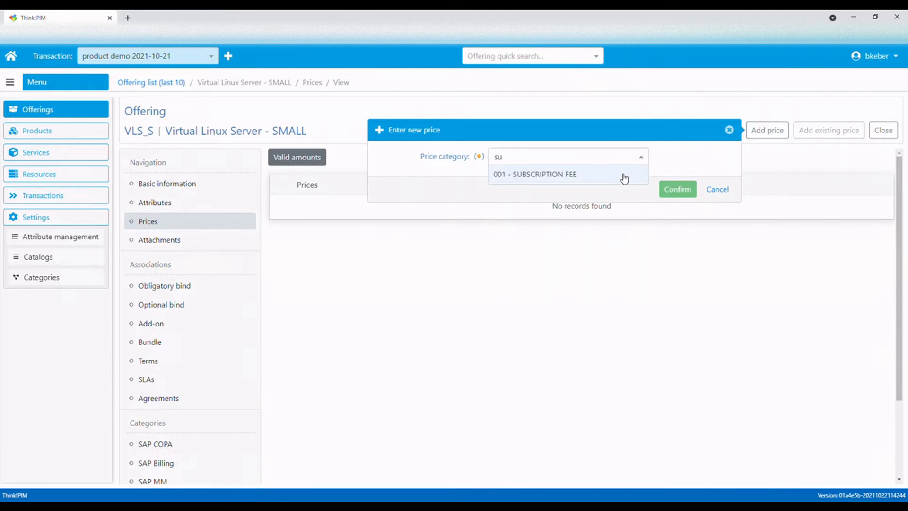
{"action": "left_click", "coordinate": [624, 176]}
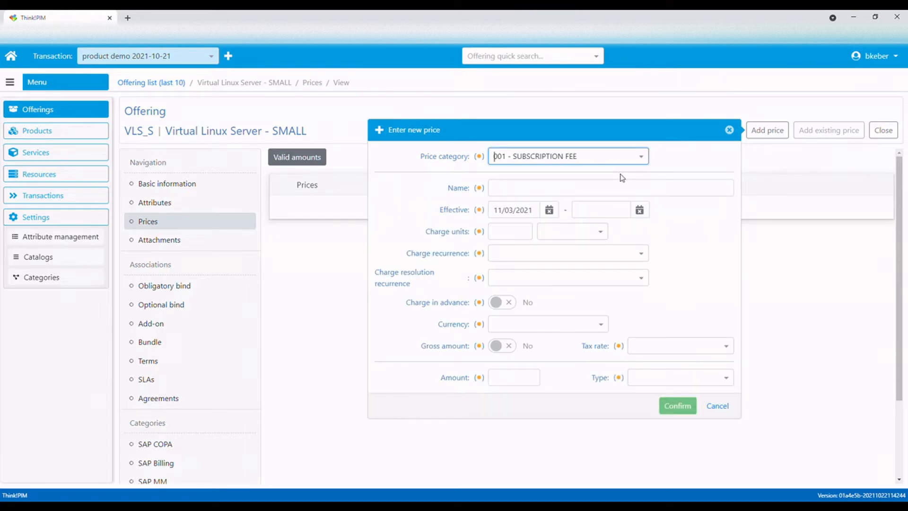
{"action": "left_click", "coordinate": [576, 189]}
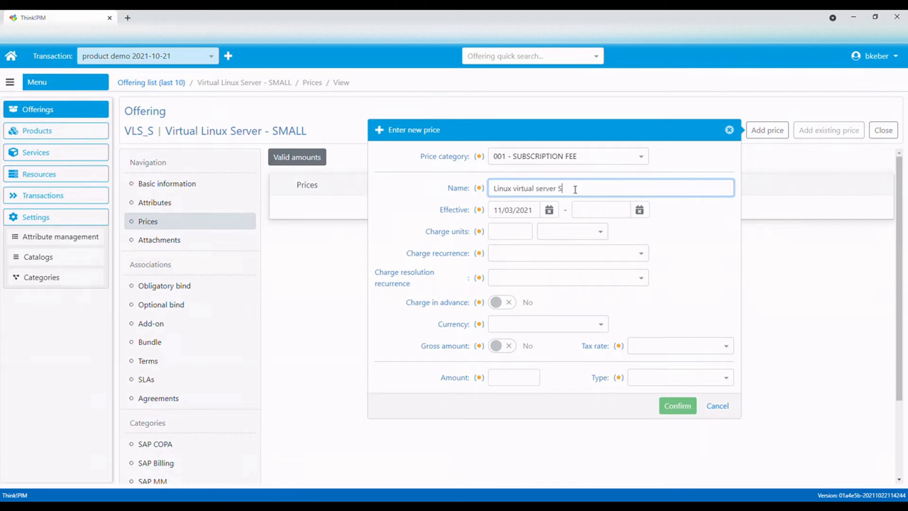
Set the price's charge units to 1 month, its charge recurrence to Monthly and its charge resolution recurrence to Daily
{"action": "left_click", "coordinate": [512, 235]}
{"action": "type", "text": "1"}
{"action": "left_click", "coordinate": [564, 233]}
{"action": "left_click", "coordinate": [567, 268]}
{"action": "left_click", "coordinate": [613, 254]}
{"action": "left_click", "coordinate": [531, 270]}
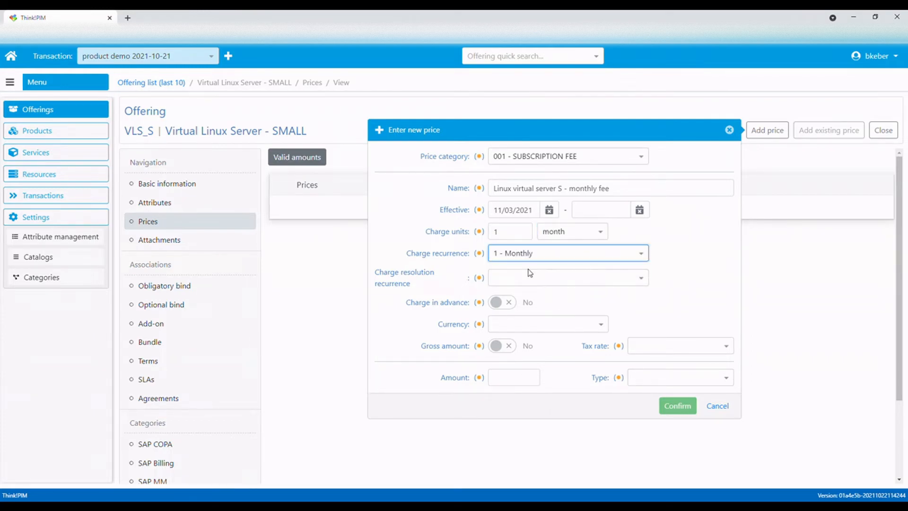
{"action": "left_click", "coordinate": [562, 283]}
{"action": "left_click", "coordinate": [537, 300]}
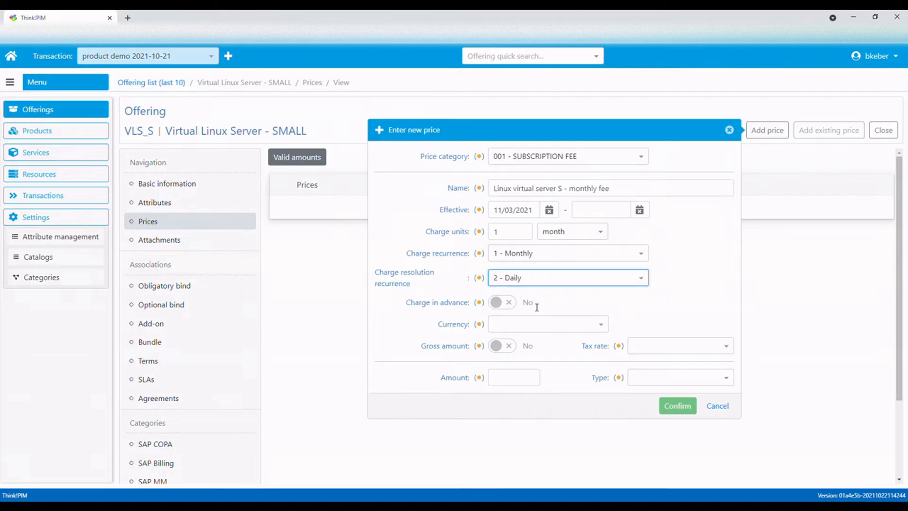
Set the price's currency to EUR, its amount to 35 and its tax rate to ODS - Basic tax rate
{"action": "left_click", "coordinate": [535, 325]}
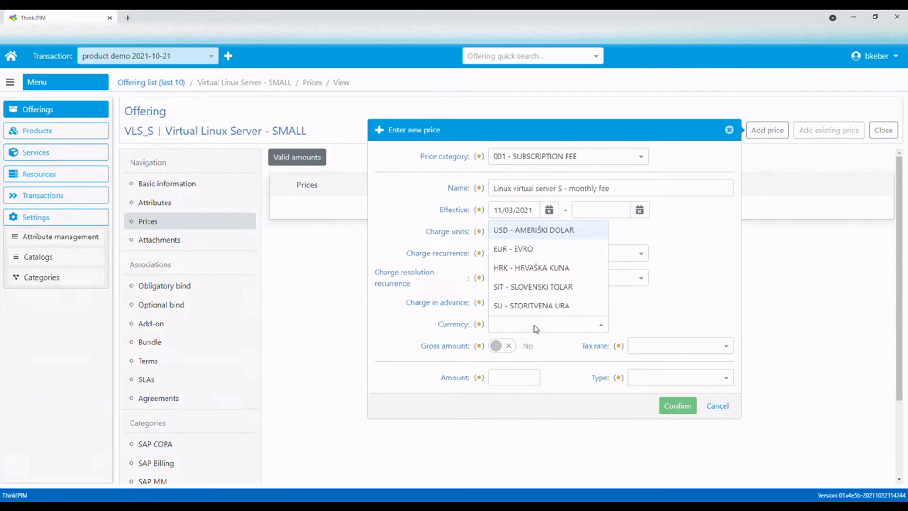
{"action": "left_click", "coordinate": [532, 259]}
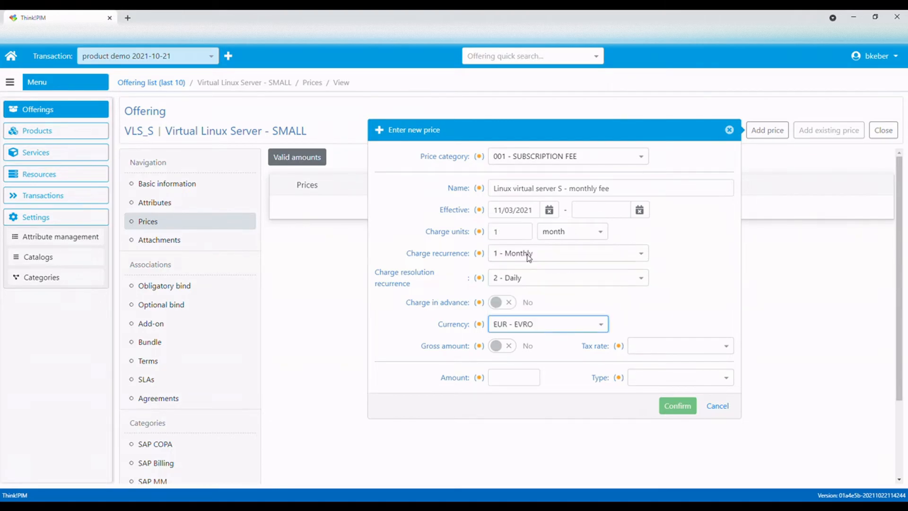
{"action": "left_click", "coordinate": [507, 379]}
{"action": "type", "text": "35"}
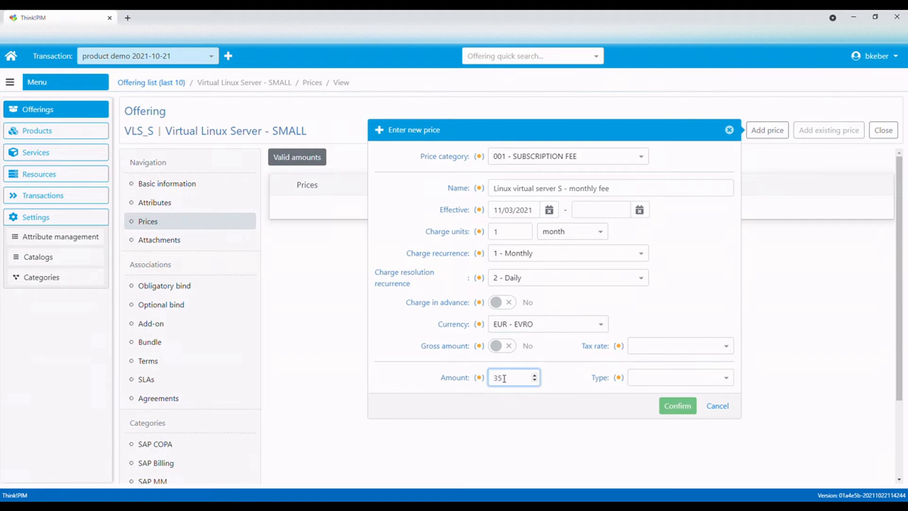
{"action": "left_click", "coordinate": [727, 350]}
{"action": "left_click", "coordinate": [688, 365]}
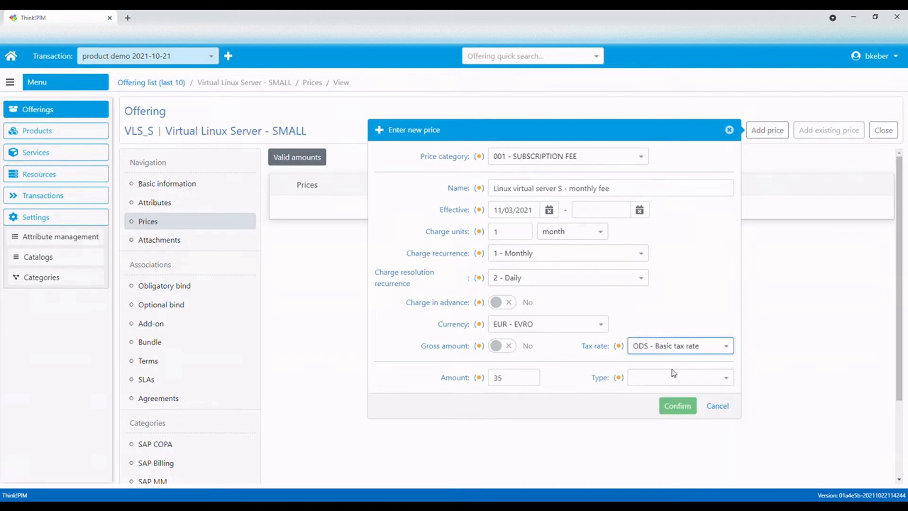
Set the price amount's type to TNAR - Monthly fee and save the new price
{"action": "left_click", "coordinate": [665, 380]}
{"action": "type", "text": "tna"}
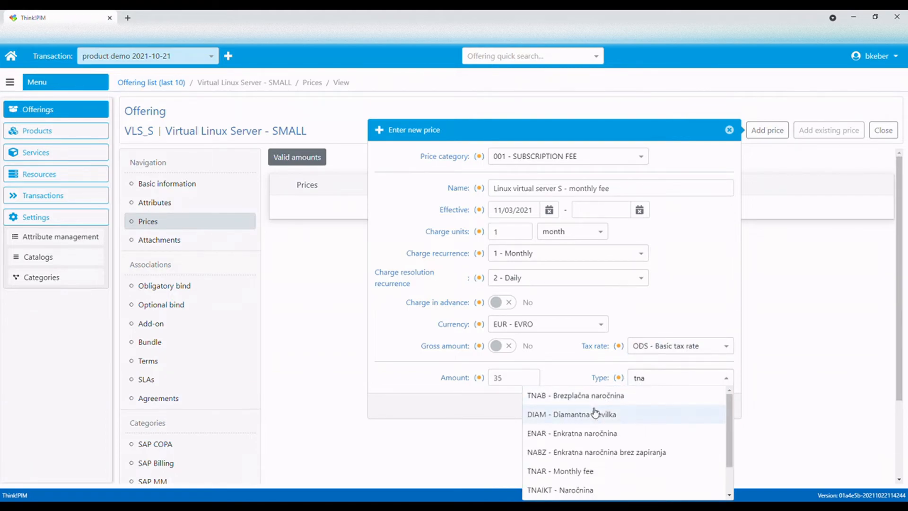
{"action": "type", "text": "r"}
{"action": "left_click", "coordinate": [670, 396]}
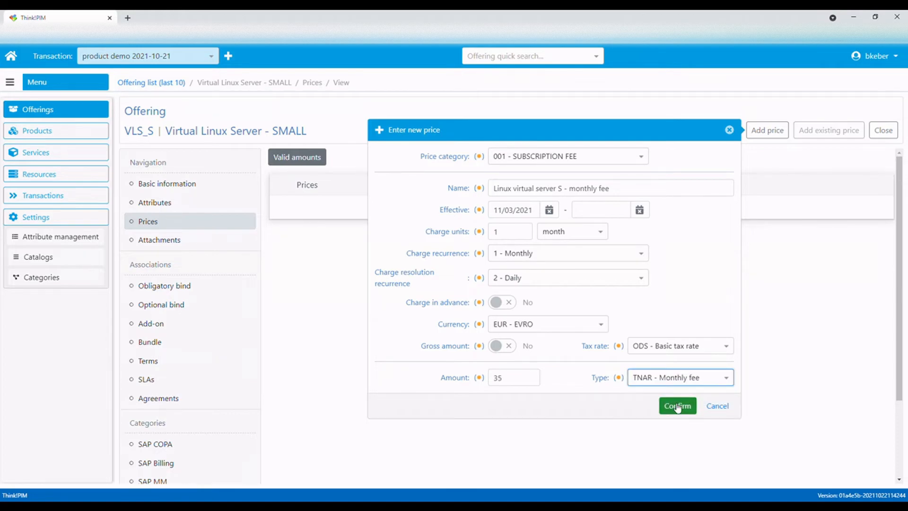
{"action": "left_click", "coordinate": [679, 407]}
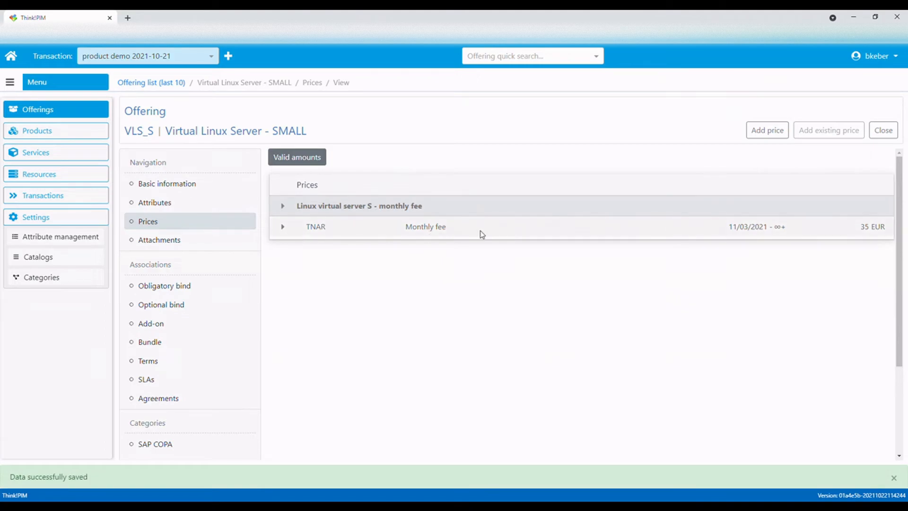
Assign the sales channels Call center, Web and Store to the offering, save them and close the offering
{"action": "scroll", "coordinate": [488, 294], "scroll_direction": "down", "scroll_amount": 3}
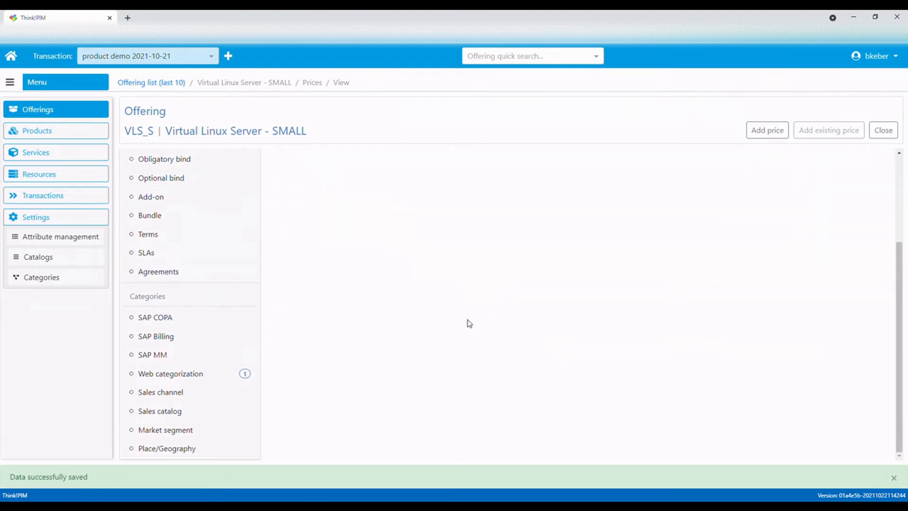
{"action": "left_click", "coordinate": [179, 400]}
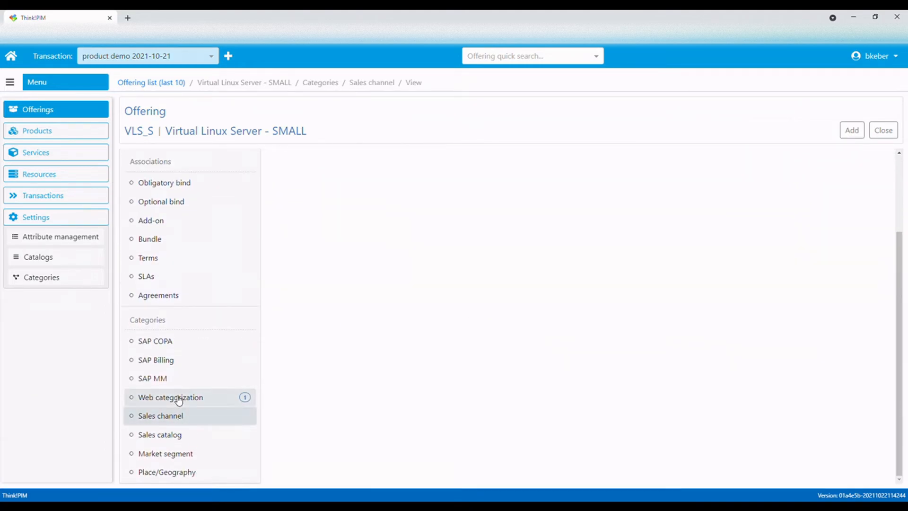
{"action": "left_click", "coordinate": [852, 131]}
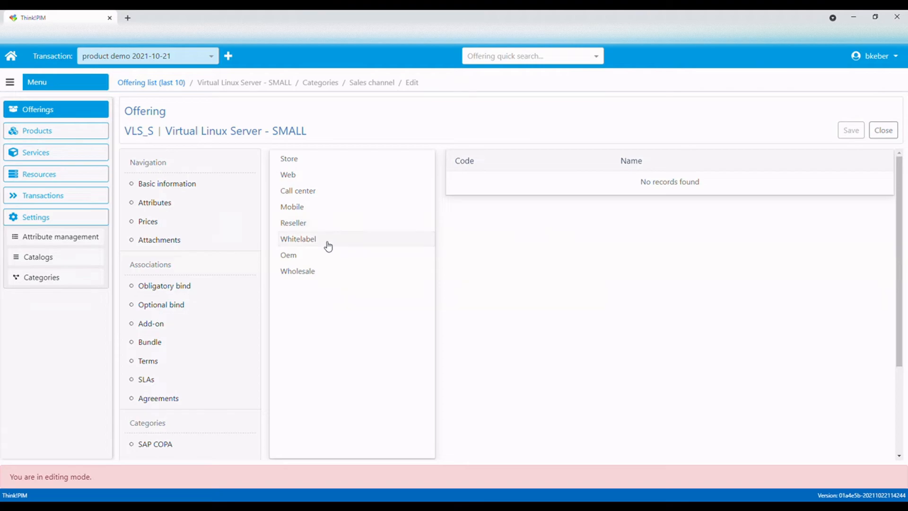
{"action": "left_click", "coordinate": [317, 194]}
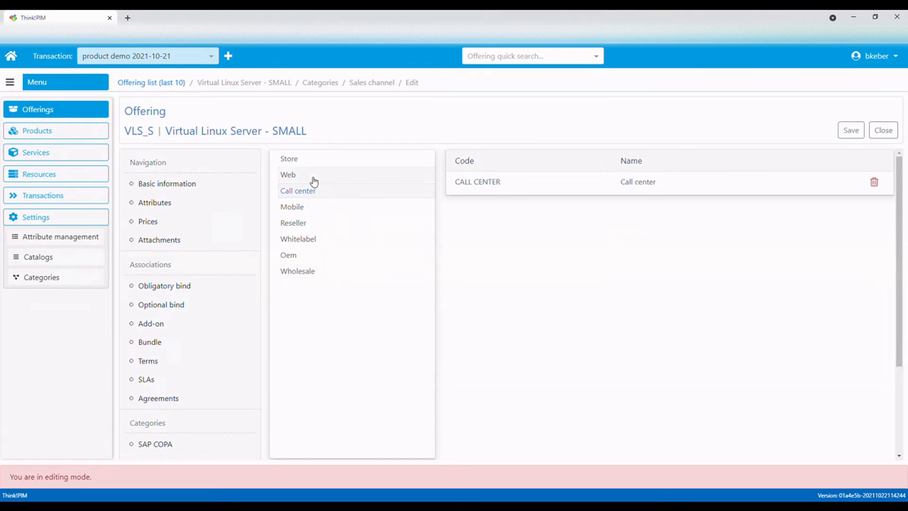
{"action": "left_click", "coordinate": [311, 179]}
{"action": "left_click", "coordinate": [311, 161]}
{"action": "left_click", "coordinate": [851, 133]}
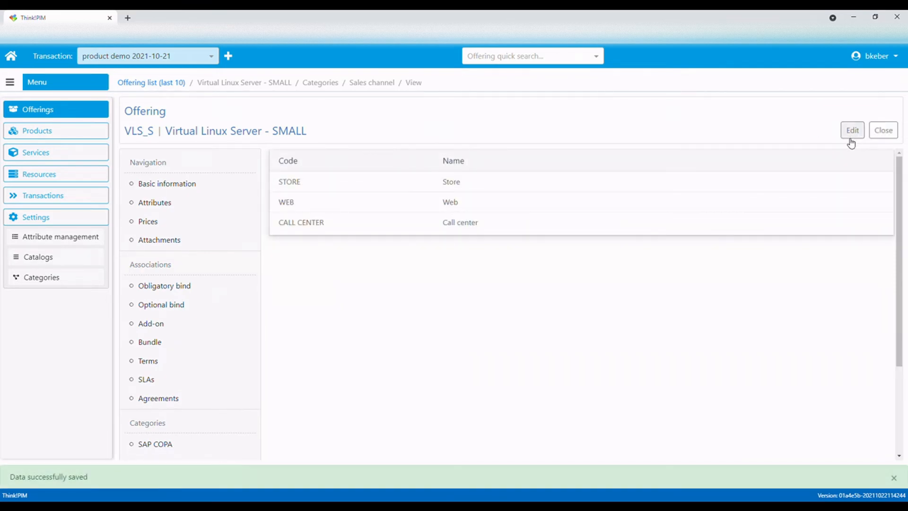
{"action": "left_click", "coordinate": [885, 131]}
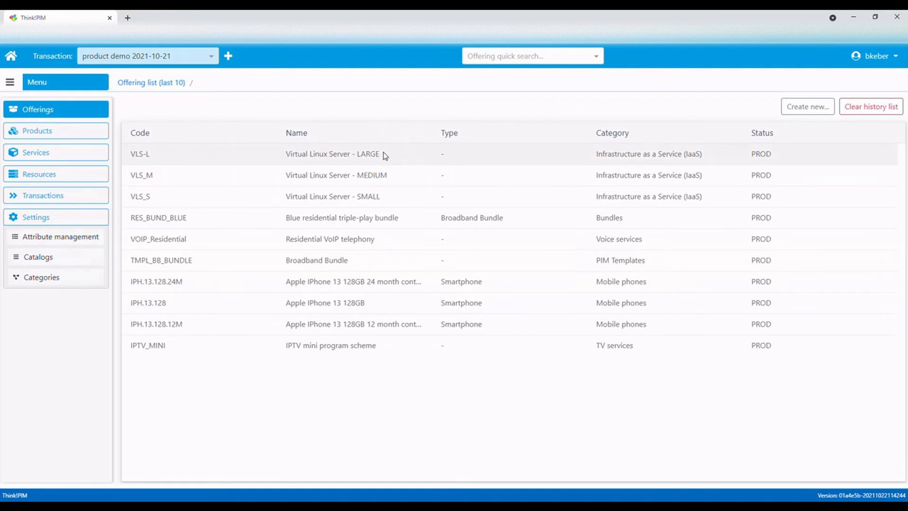
Review the attributes and prices of the Virtual Linux Server - MEDIUM offering, and close it
{"action": "double_click", "coordinate": [381, 176]}
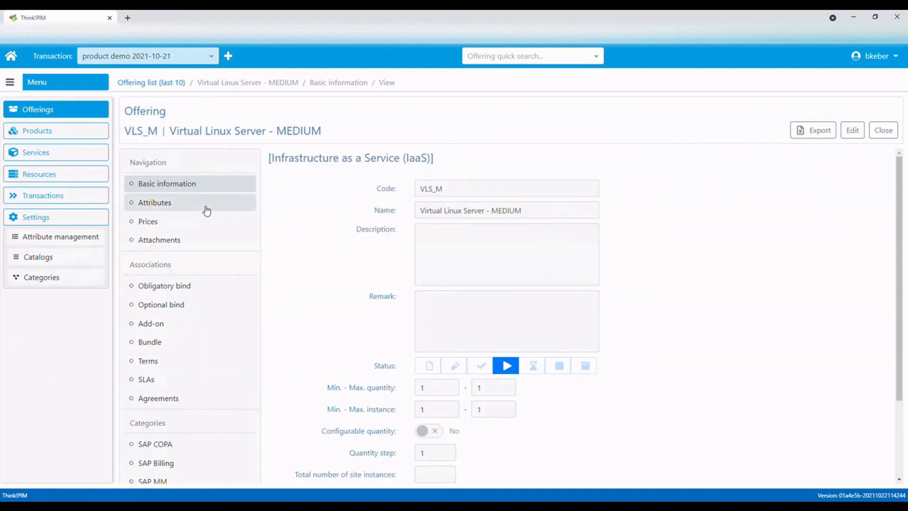
{"action": "left_click", "coordinate": [211, 210]}
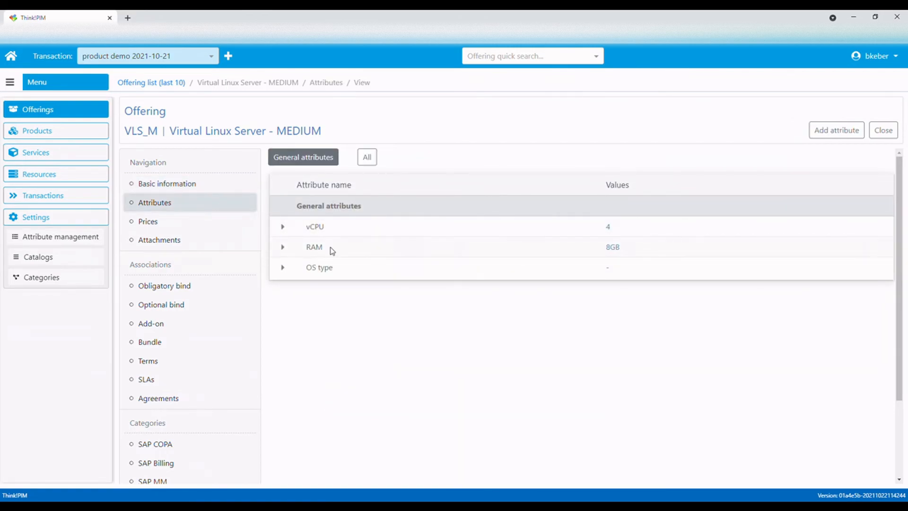
{"action": "left_click", "coordinate": [209, 228]}
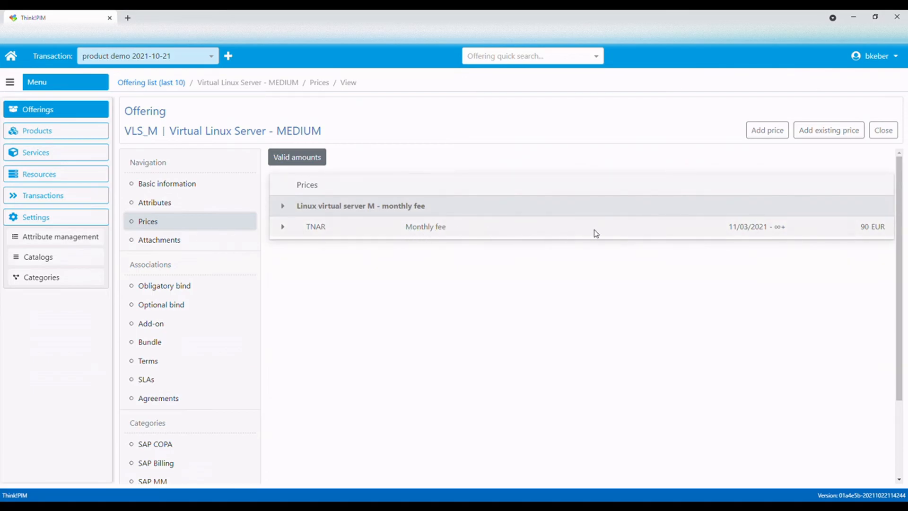
{"action": "left_click", "coordinate": [891, 131]}
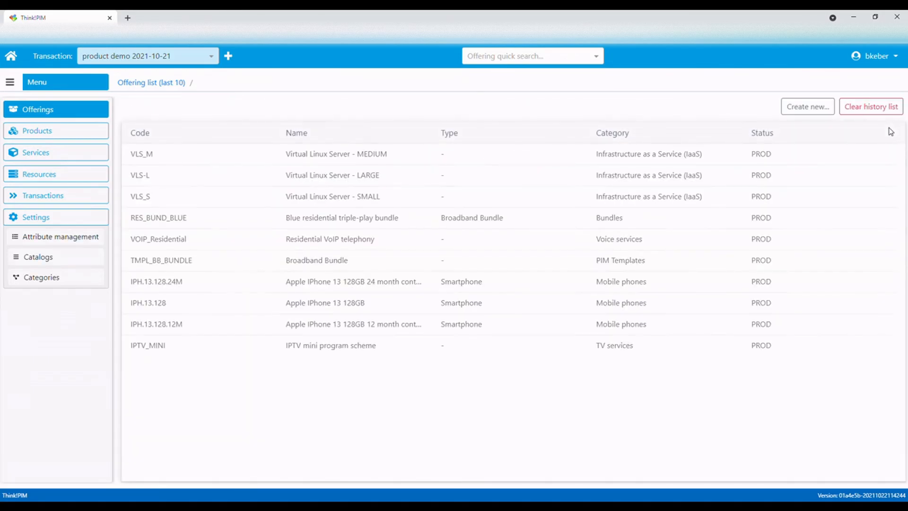
Review the attributes and prices of the Virtual Linux Server - LARGE offering, and close it
{"action": "left_click", "coordinate": [358, 181]}
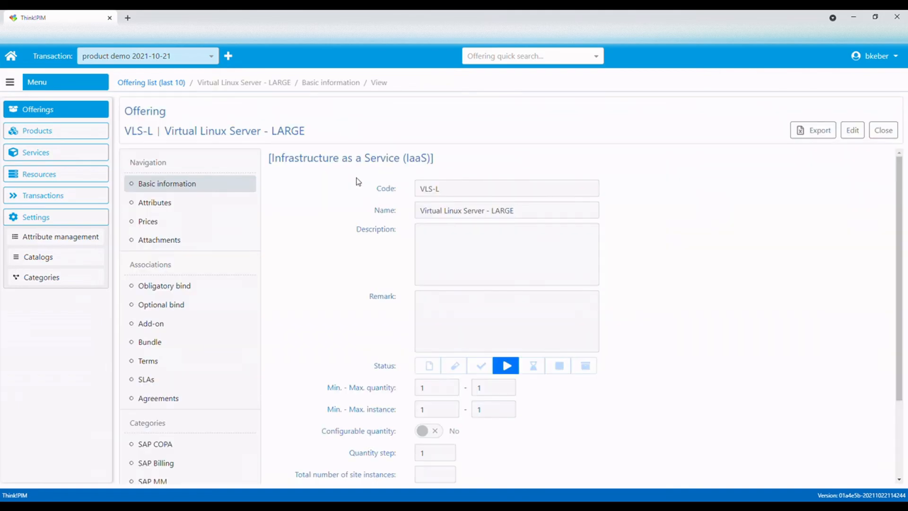
{"action": "left_click", "coordinate": [194, 211]}
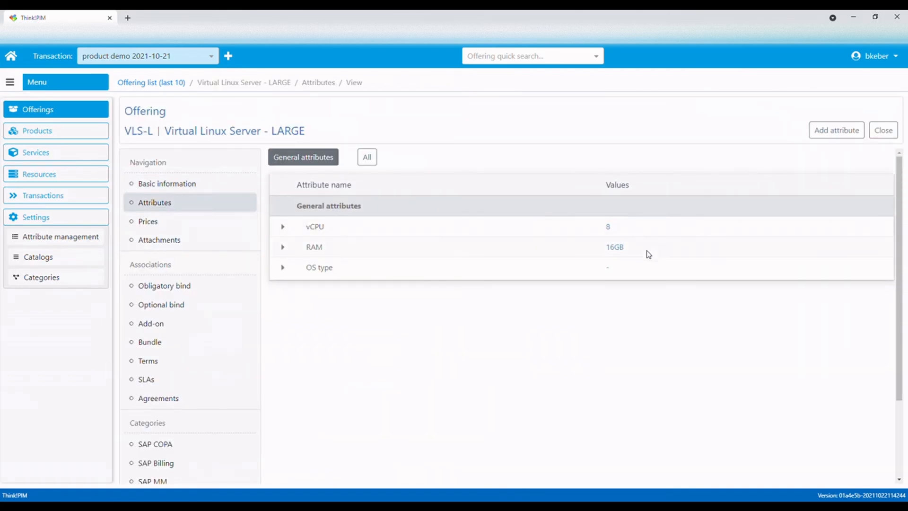
{"action": "left_click", "coordinate": [191, 222]}
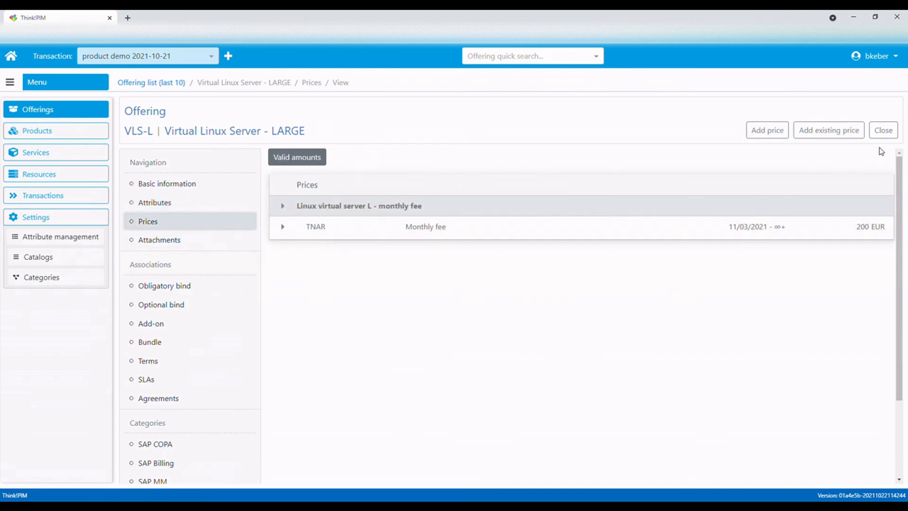
{"action": "left_click", "coordinate": [883, 130]}
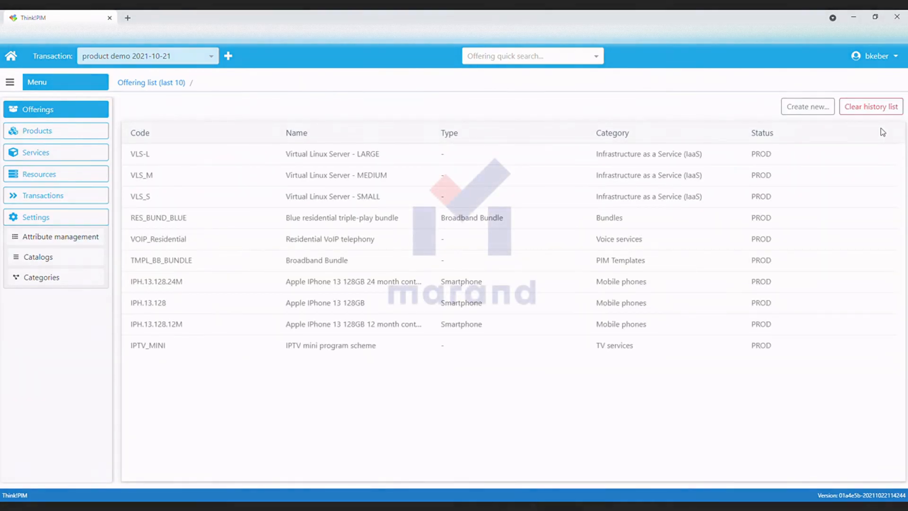